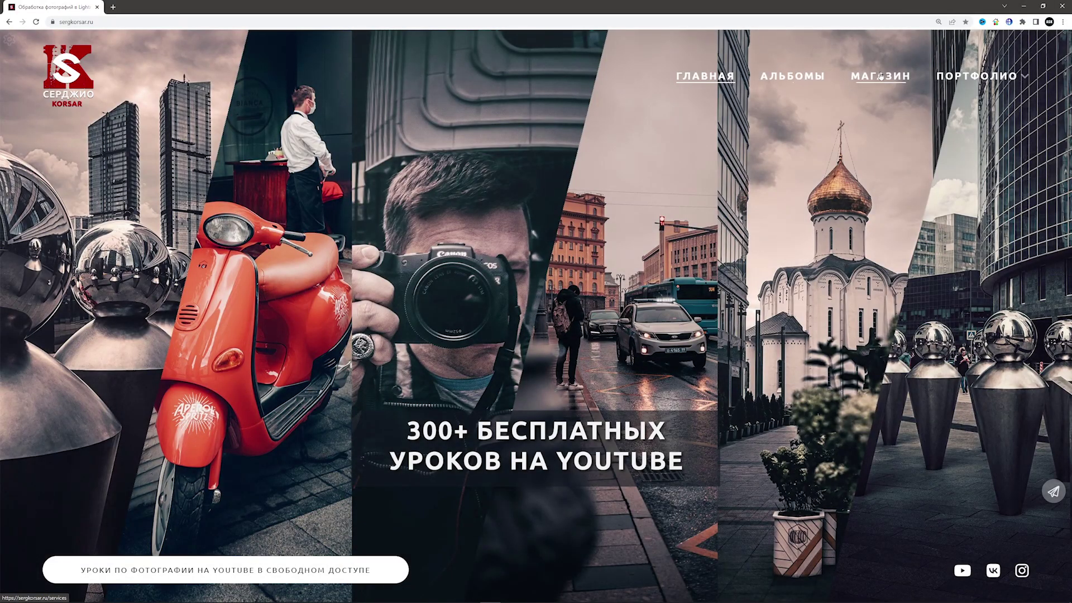
Step: Open the МАГАЗИН shop page and scroll to the DESIRE, Городской SET, TRAVEL PACK and IMAGE preset sets
left_click(873, 76)
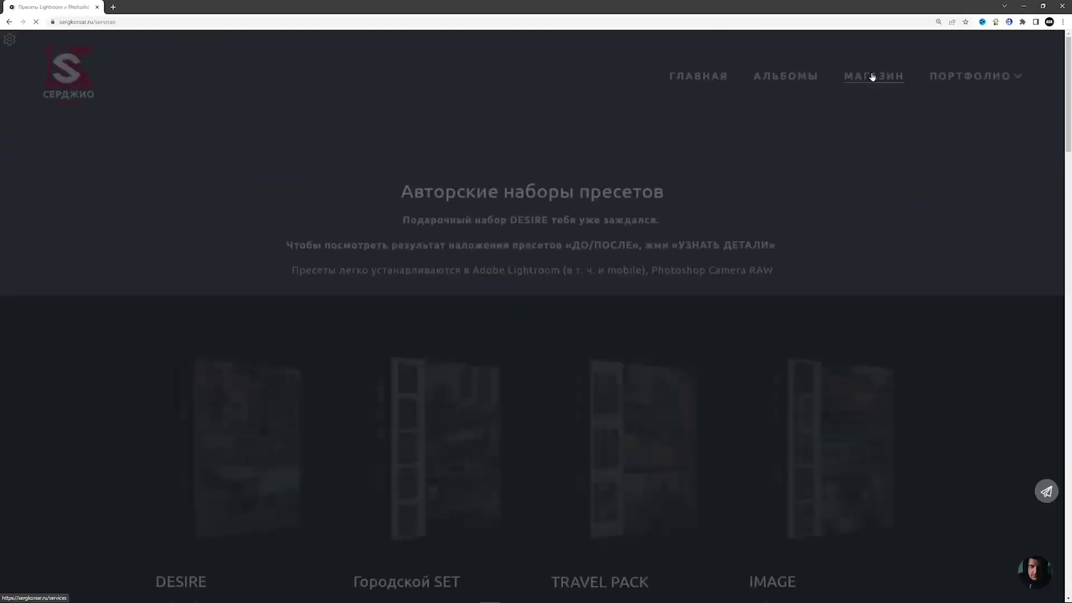
scroll(1059, 140, "down", 5)
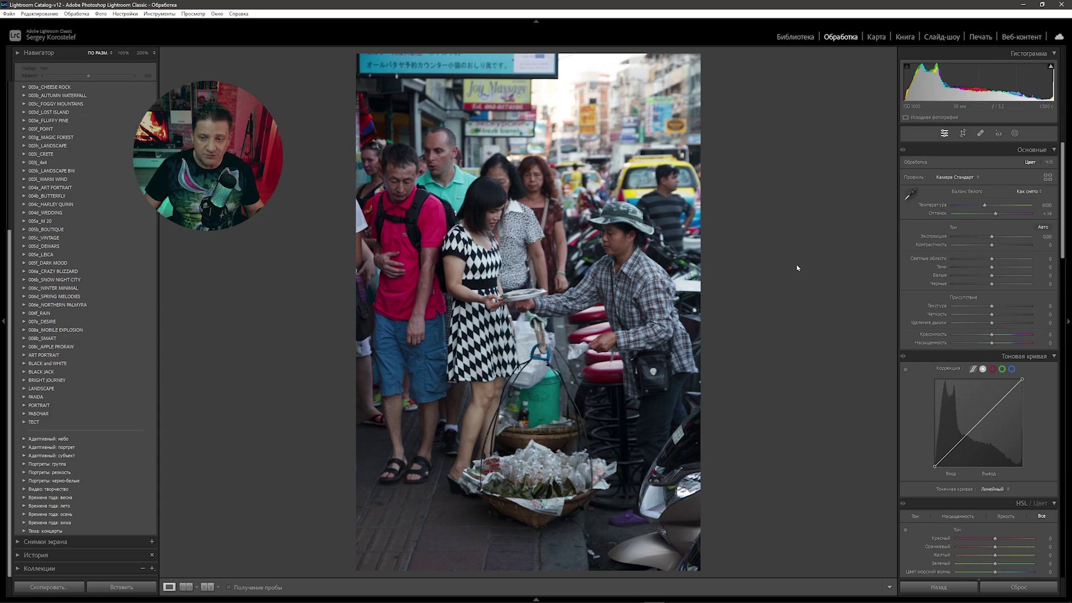
Step: Shift the HSL hues to Red +50, Yellow −45 and Green +25
left_click_drag(1064, 189, 1064, 272)
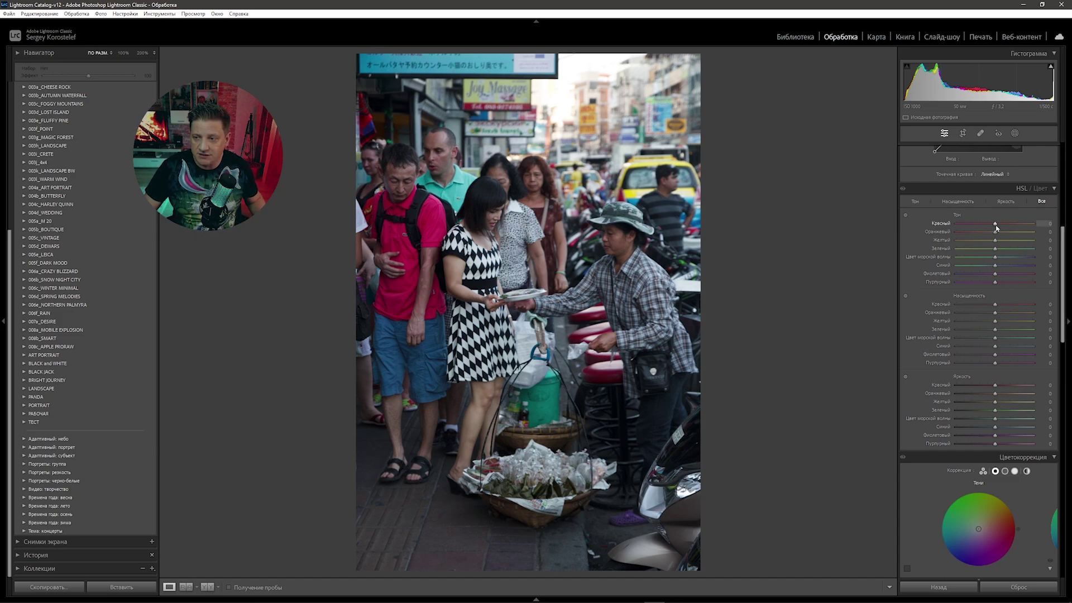
left_click_drag(996, 226, 1008, 226)
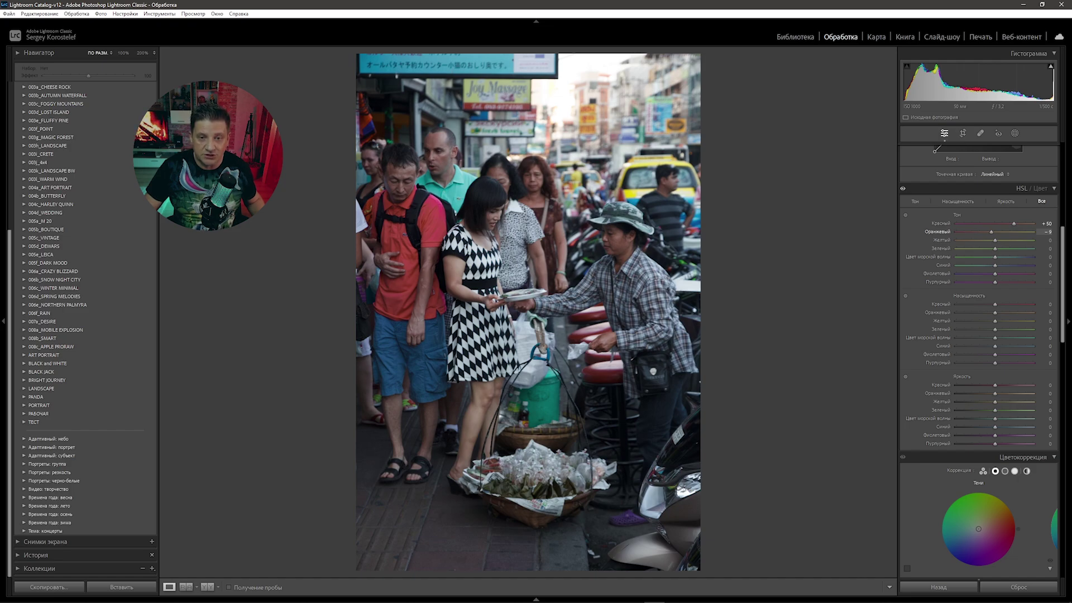
mouse_move(994, 241)
left_mouse_down()
mouse_move(962, 248)
mouse_move(978, 250)
left_mouse_up()
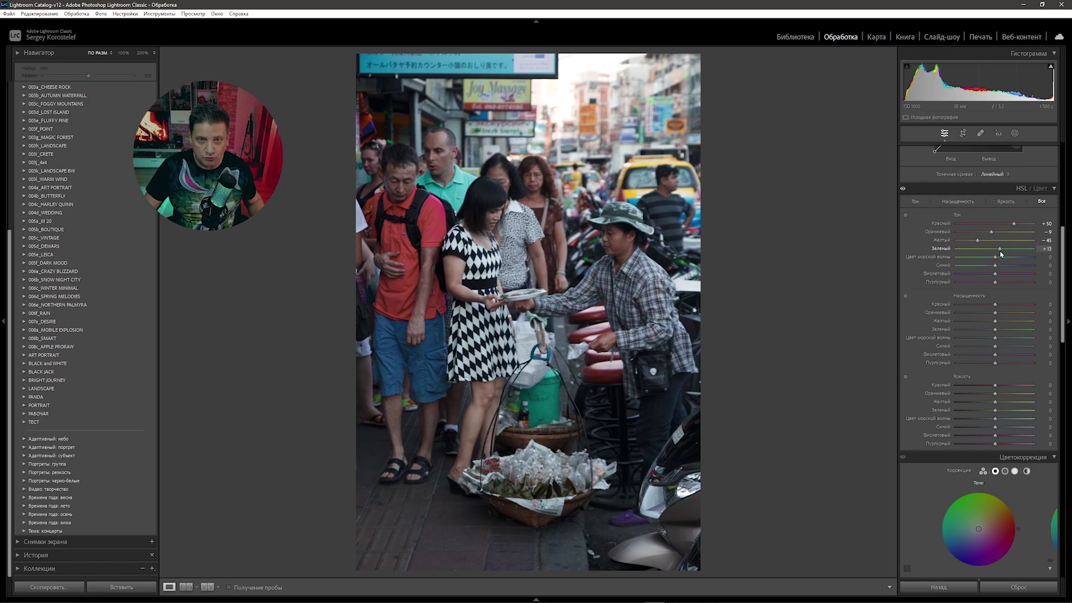
left_click_drag(1002, 254, 1005, 254)
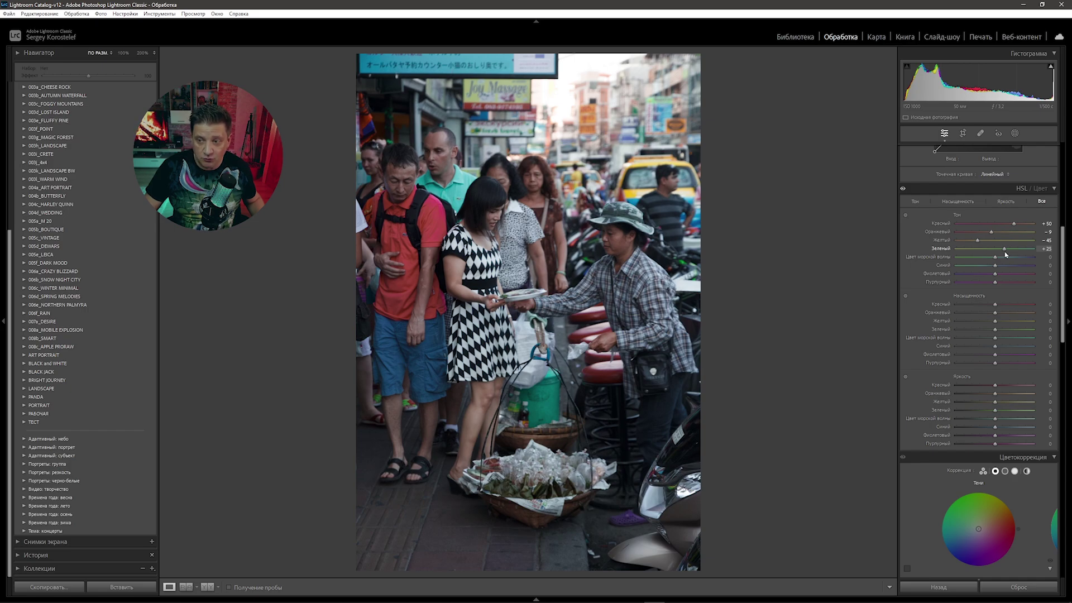
left_click_drag(1006, 255, 1006, 255)
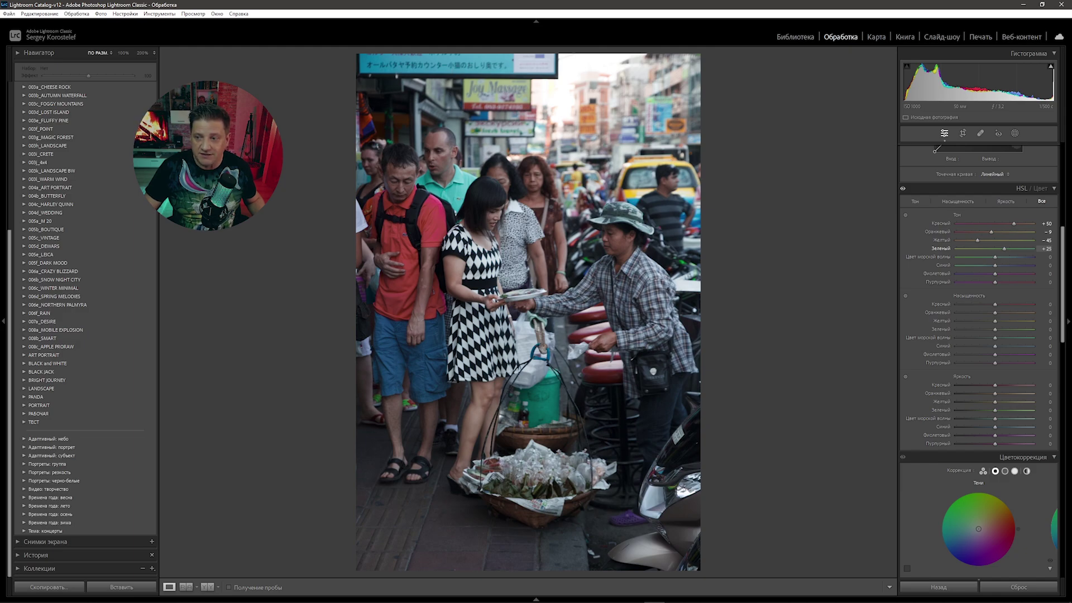
Step: Set Aqua hue +40 and Blue −15, and push Violet to −100 and Purple to +100
left_click_drag(995, 257, 979, 267)
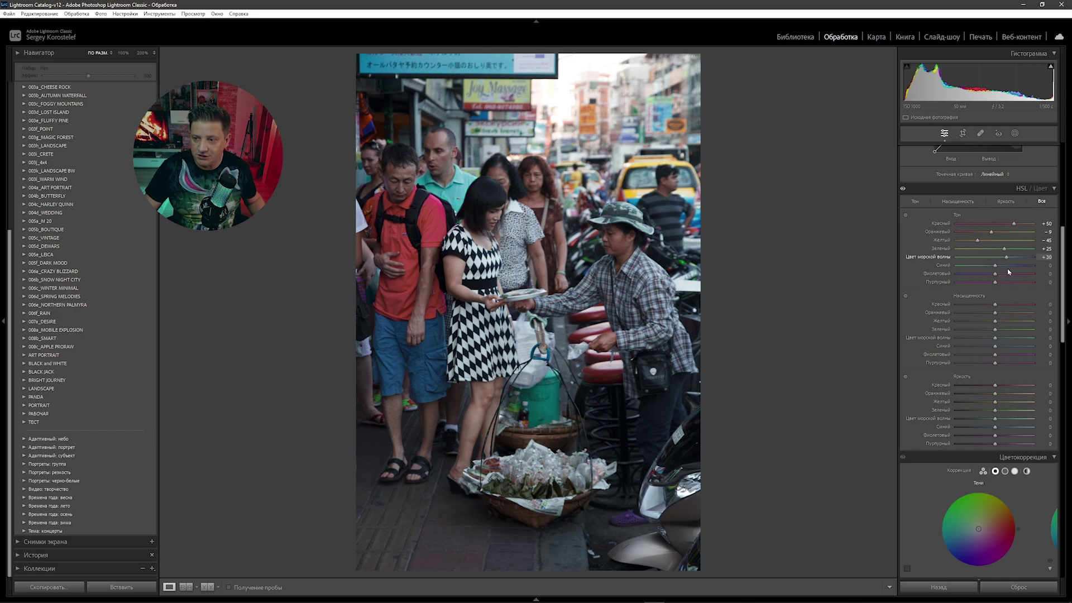
left_click_drag(1012, 272, 1013, 272)
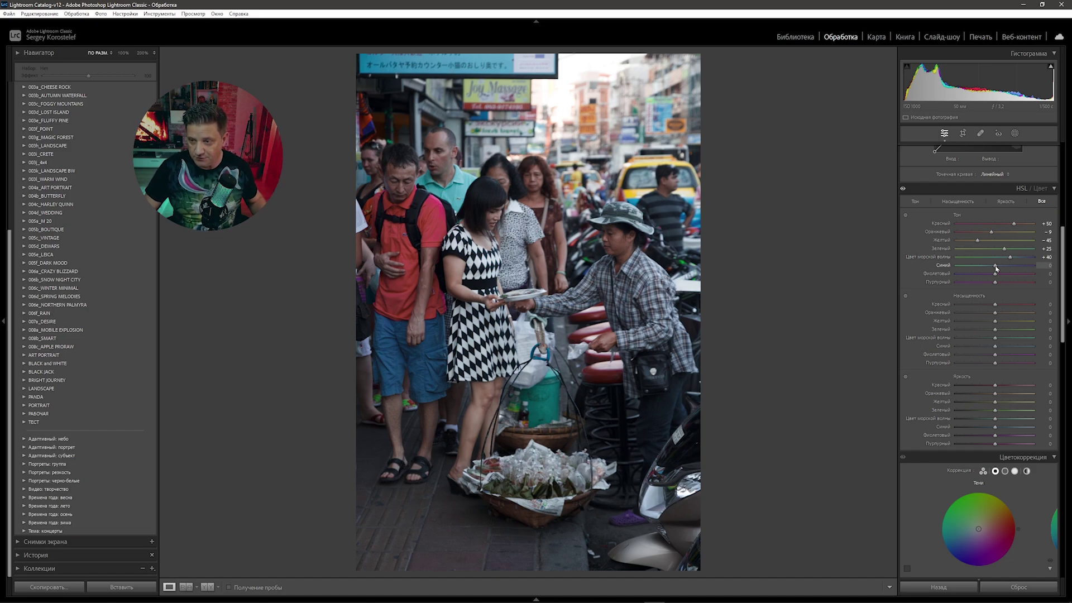
left_click_drag(996, 266, 989, 271)
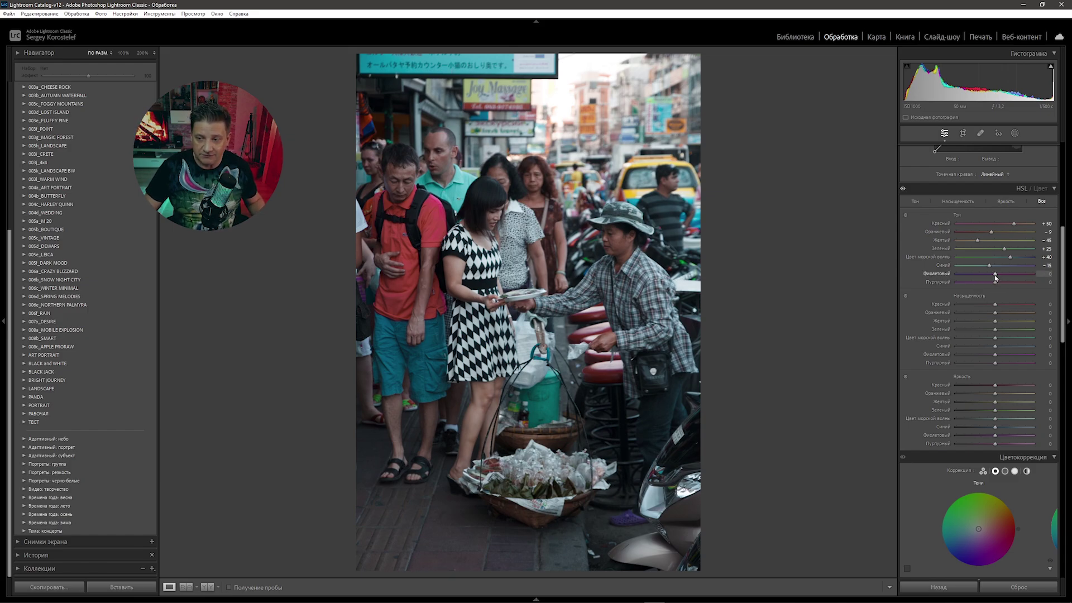
left_click_drag(996, 278, 879, 271)
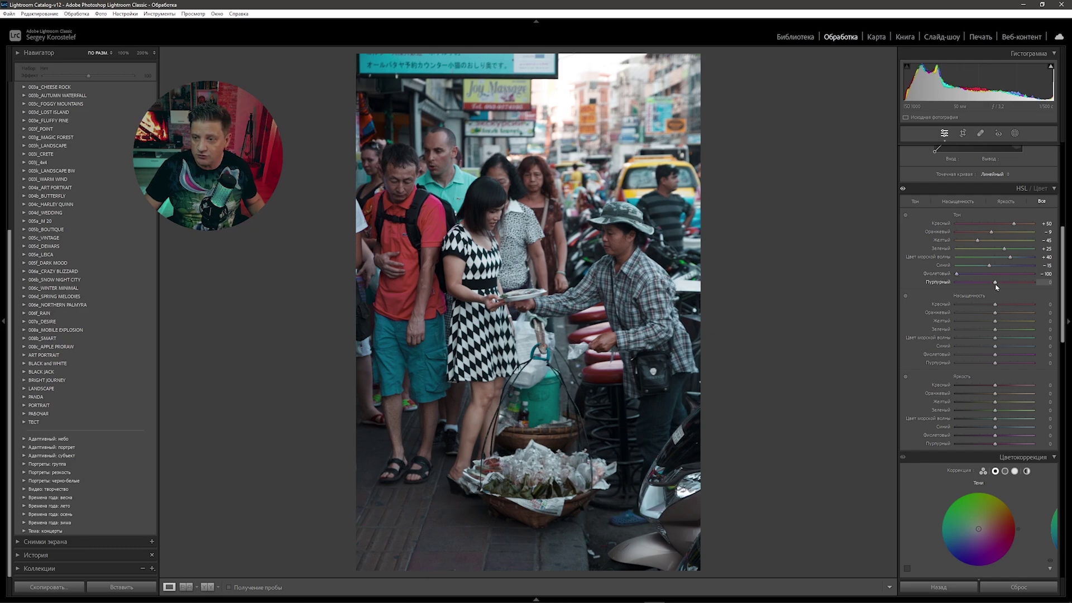
mouse_move(996, 282)
left_mouse_down()
mouse_move(1040, 283)
mouse_move(983, 313)
left_mouse_up()
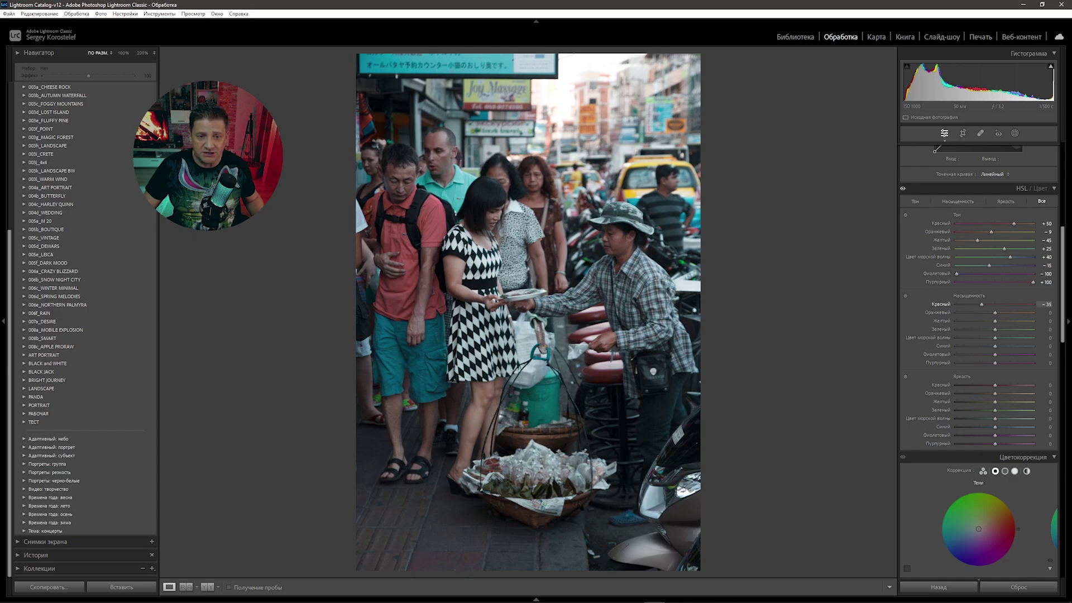
Step: Mute HSL saturation to Red −34, Orange −45, Green −90 and Aqua −65
left_click_drag(982, 308, 983, 309)
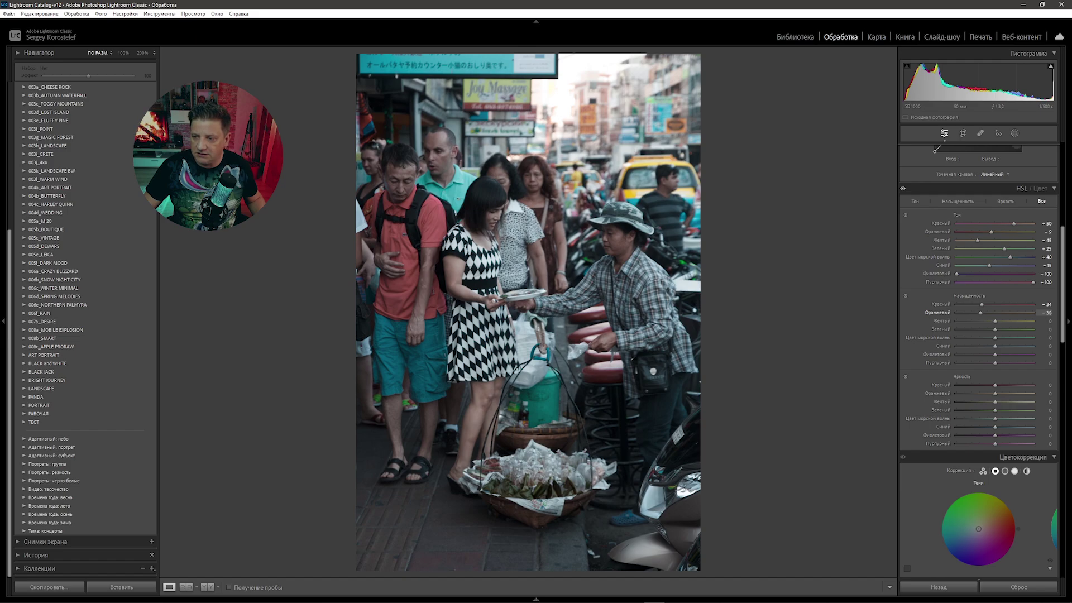
left_click_drag(980, 312, 978, 312)
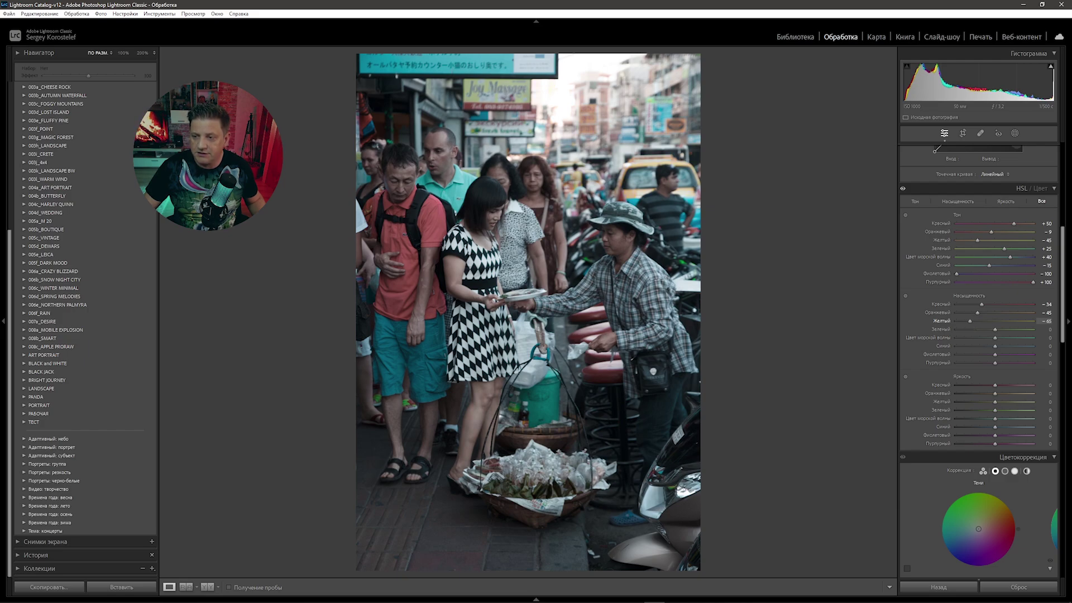
left_click_drag(971, 329, 955, 333)
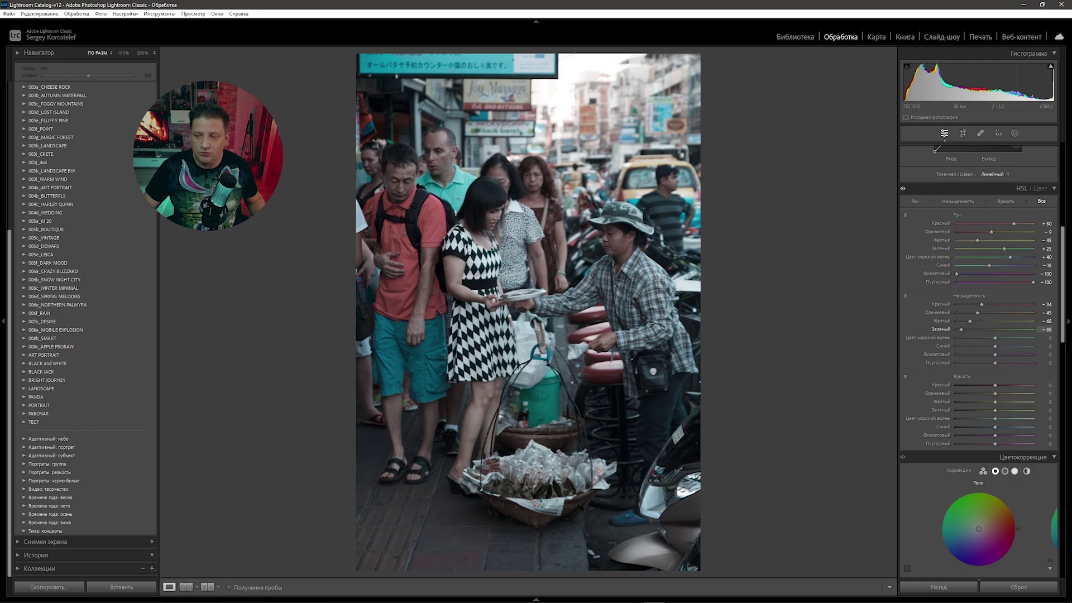
left_click_drag(963, 337, 970, 339)
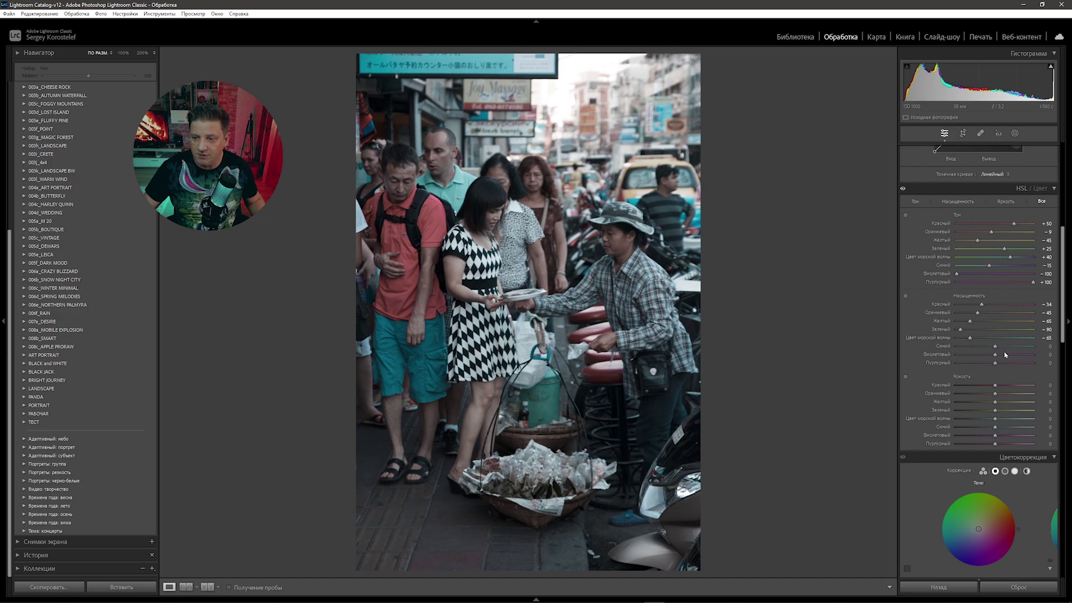
Step: Lower Blue, Violet and Purple saturation, and raise Orange luminance to +20
left_click_drag(995, 346, 983, 349)
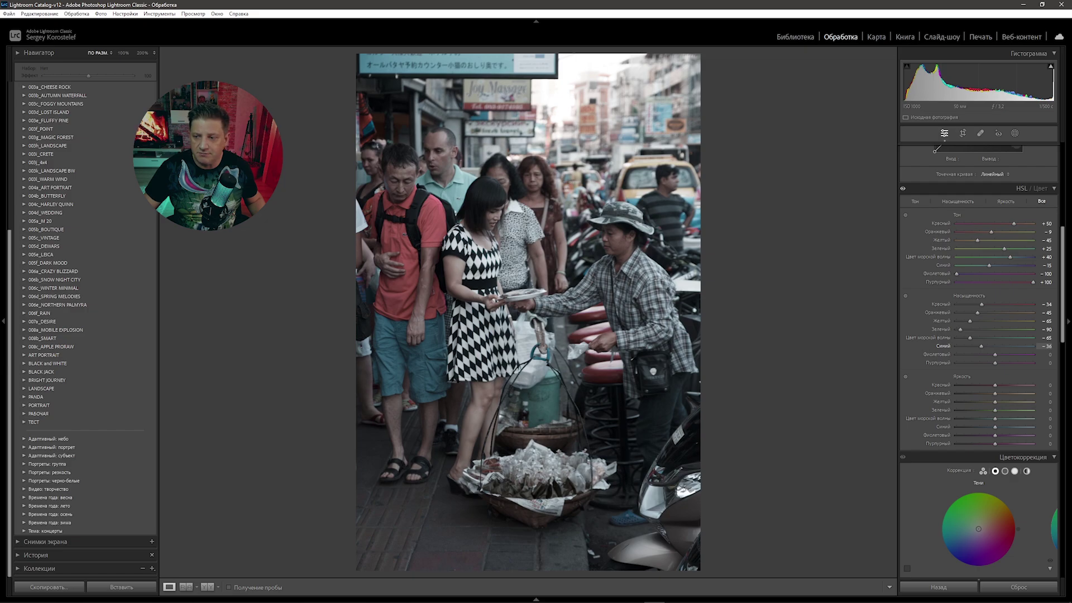
left_click_drag(995, 354, 986, 355)
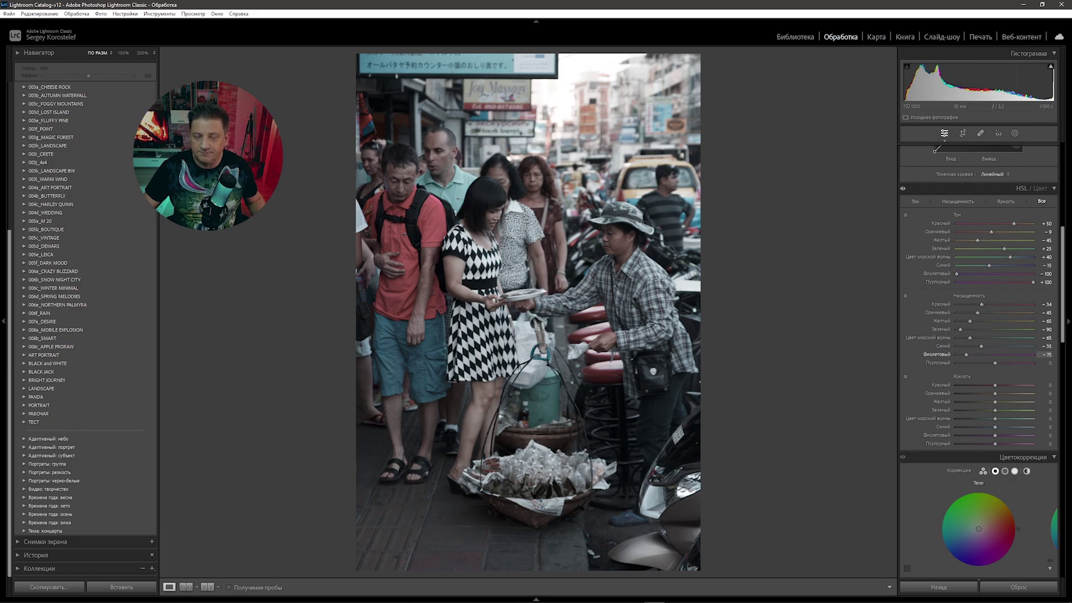
left_click_drag(995, 363, 966, 363)
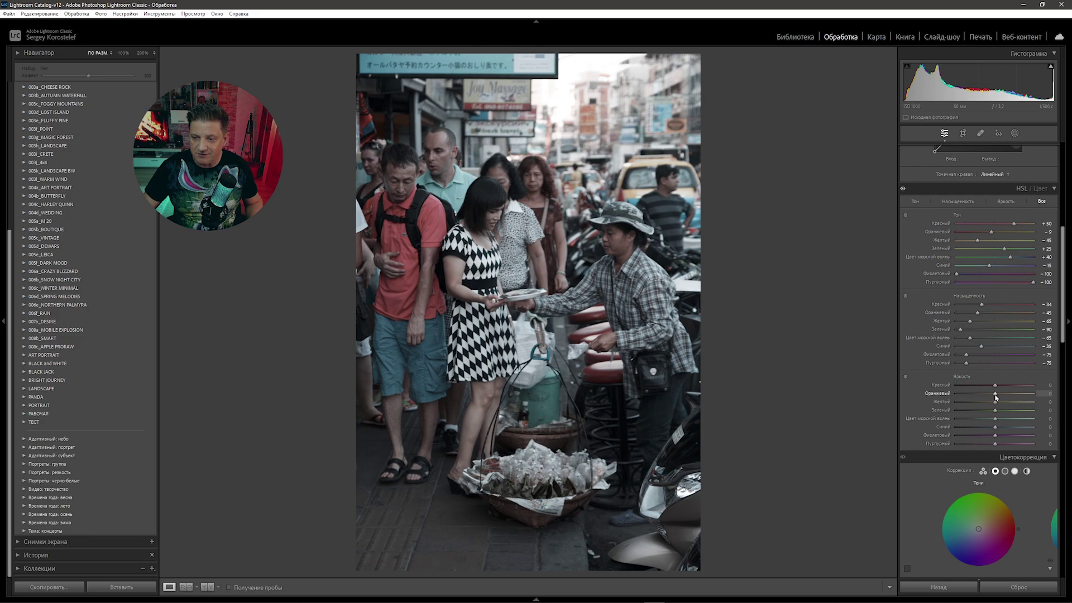
left_click_drag(995, 396, 1004, 398)
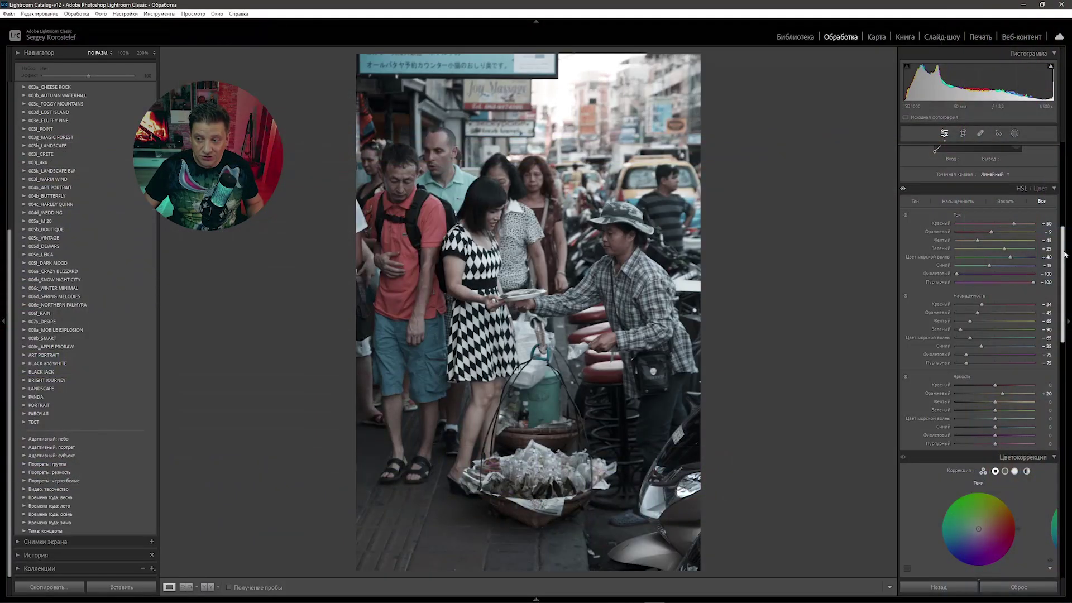
left_click_drag(1064, 249, 1048, 515)
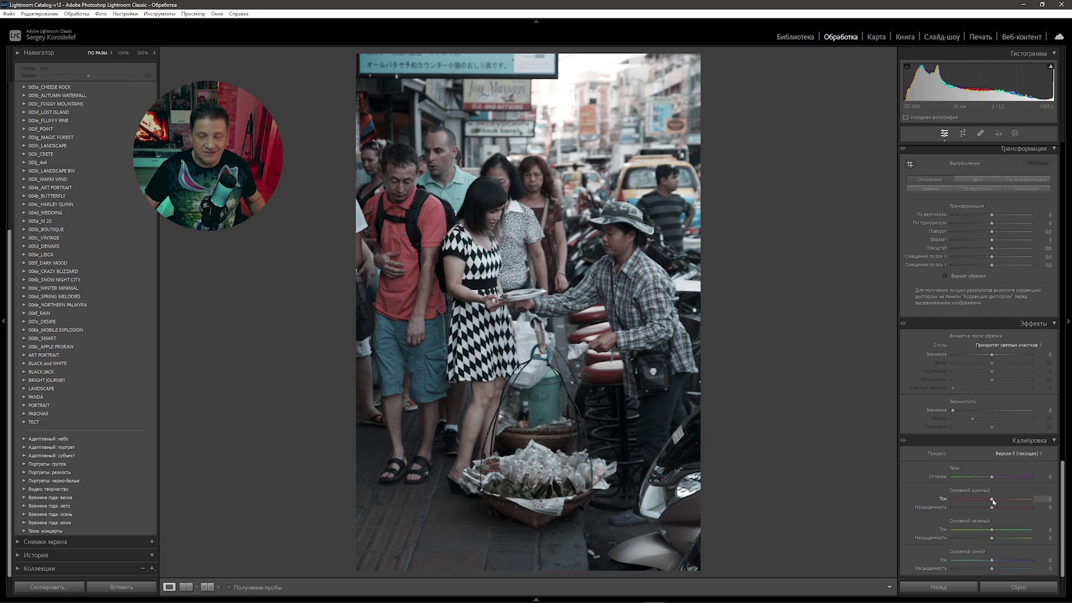
Step: Set Red and Green primary hues to +5, and Blue primary hue to −10 with saturation −15
left_click_drag(992, 502, 994, 499)
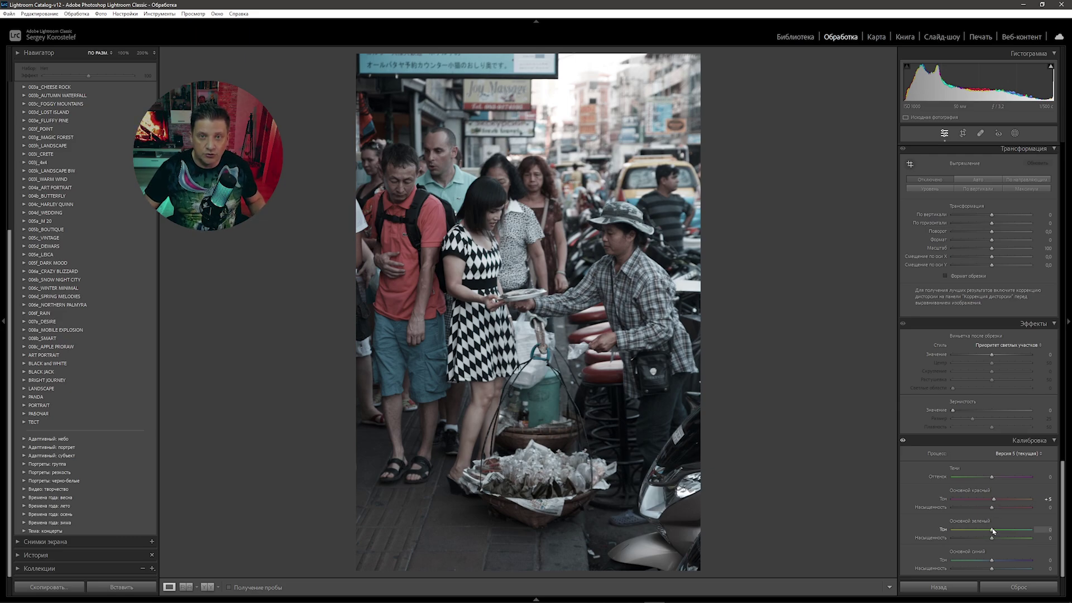
left_click_drag(993, 532, 989, 540)
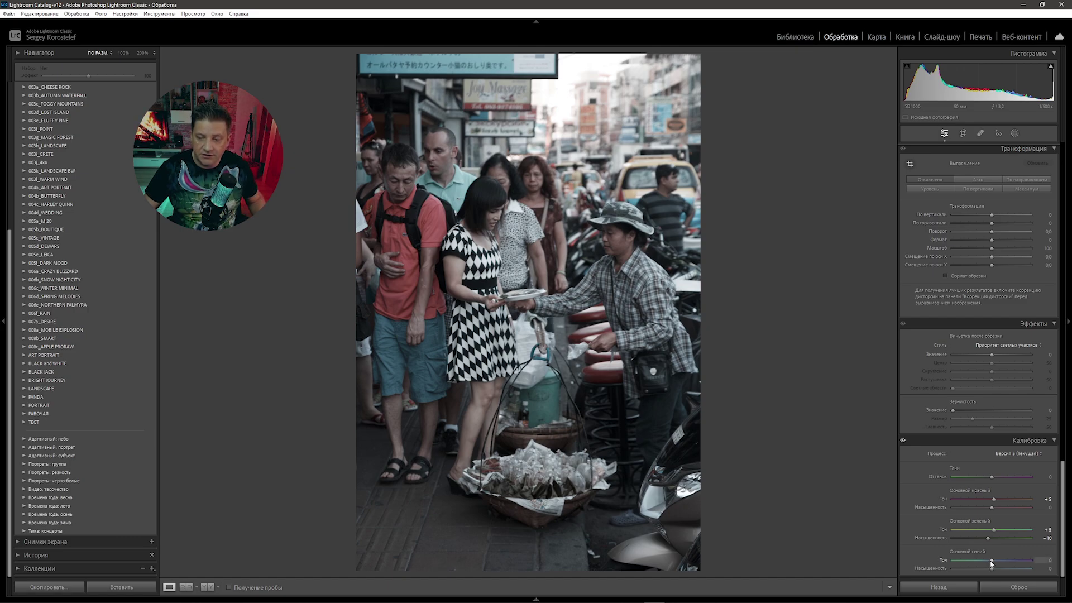
left_click_drag(992, 564, 987, 560)
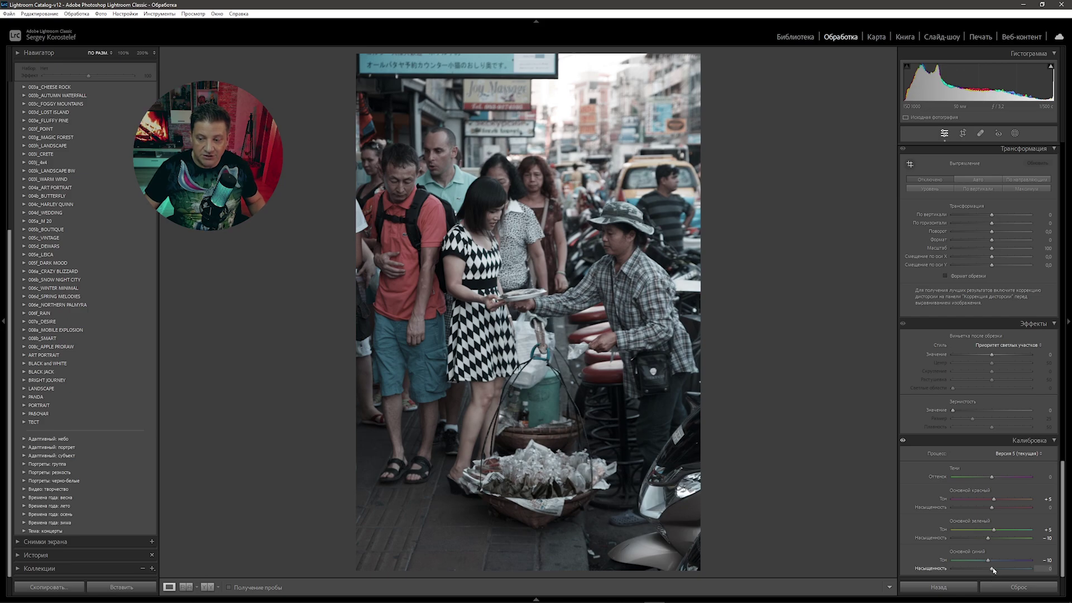
left_click_drag(993, 571, 988, 573)
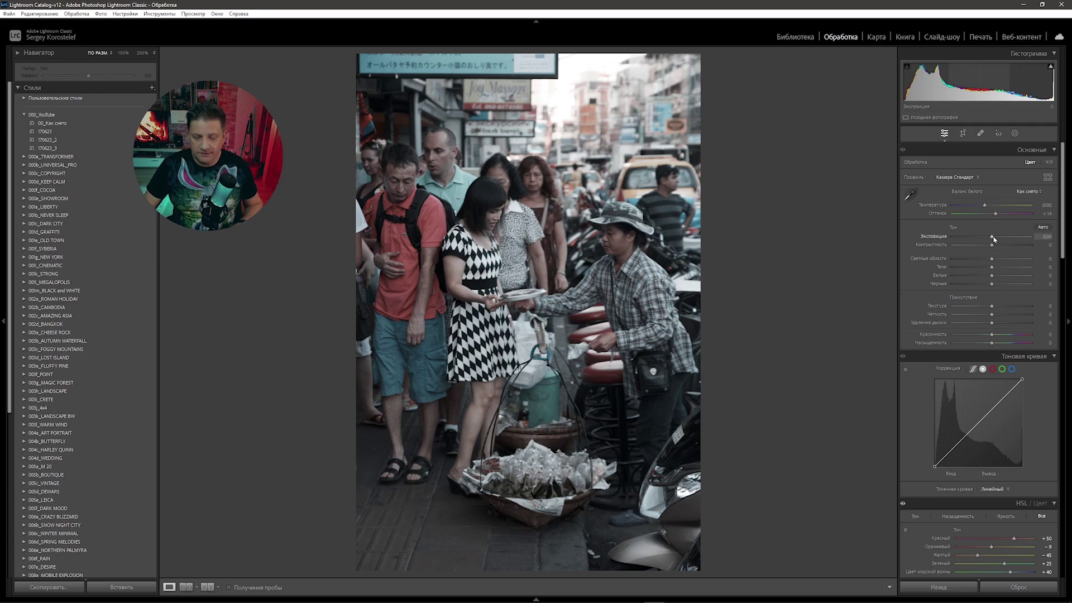
Step: Darken exposure slightly, flatten contrast to −75 and set highlights to −5
left_click_drag(992, 237, 990, 236)
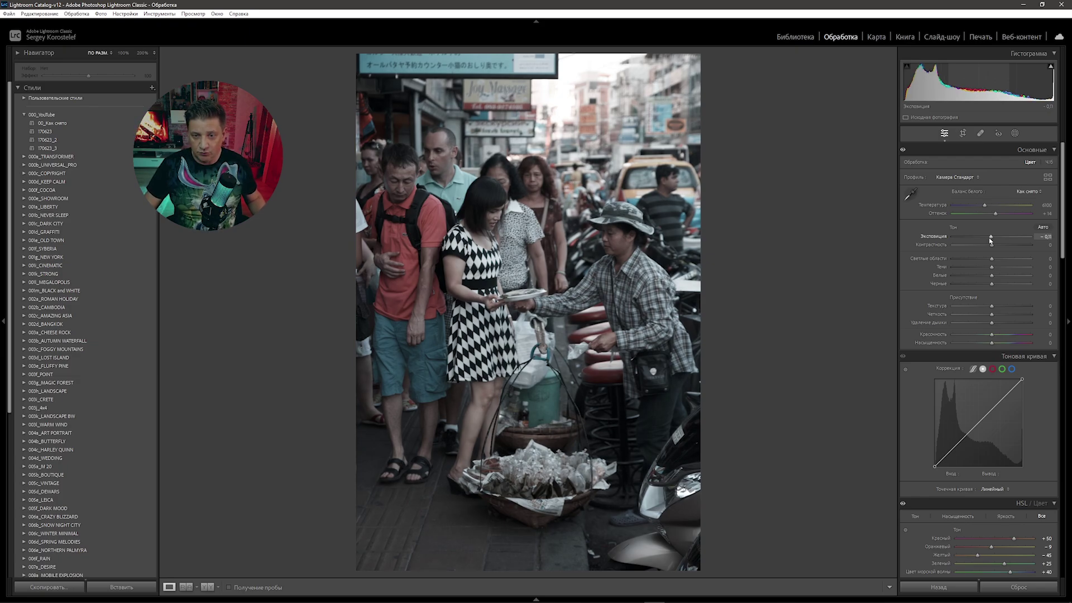
left_click_drag(992, 246, 964, 246)
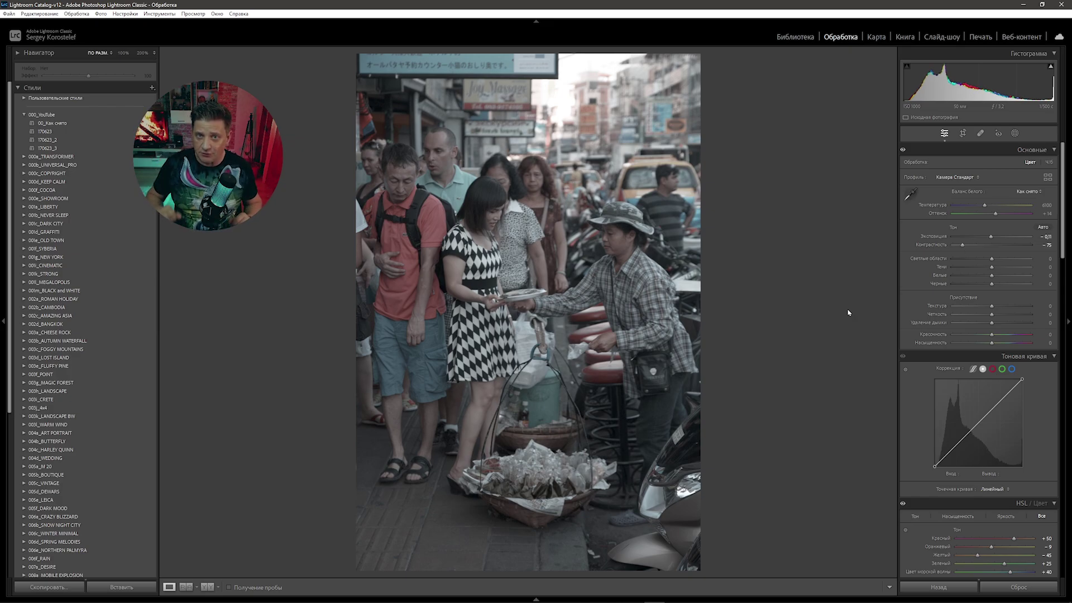
left_click_drag(992, 258, 984, 259)
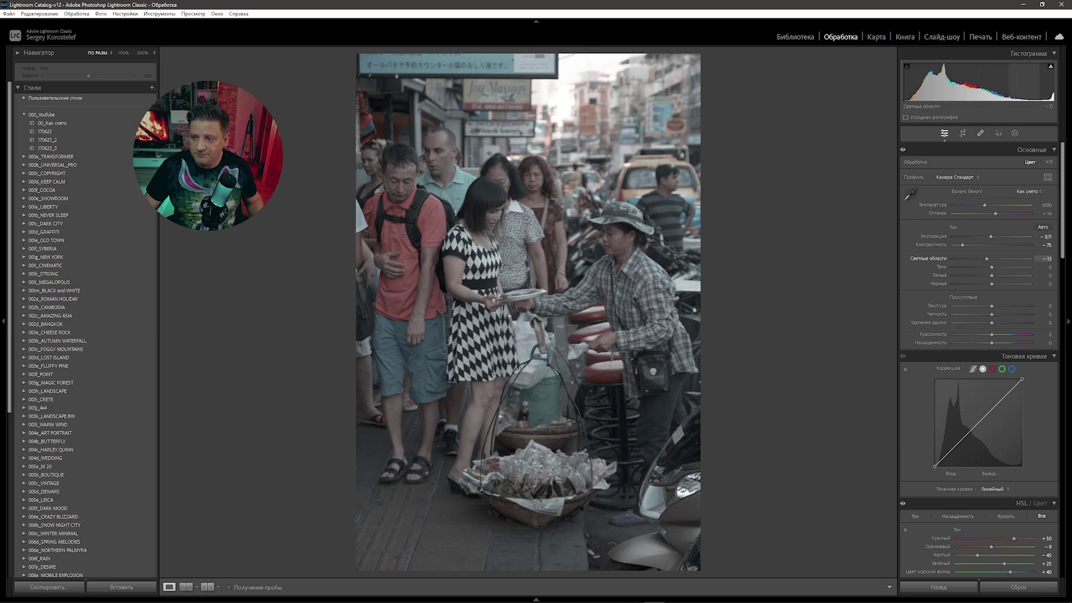
left_click_drag(987, 259, 991, 263)
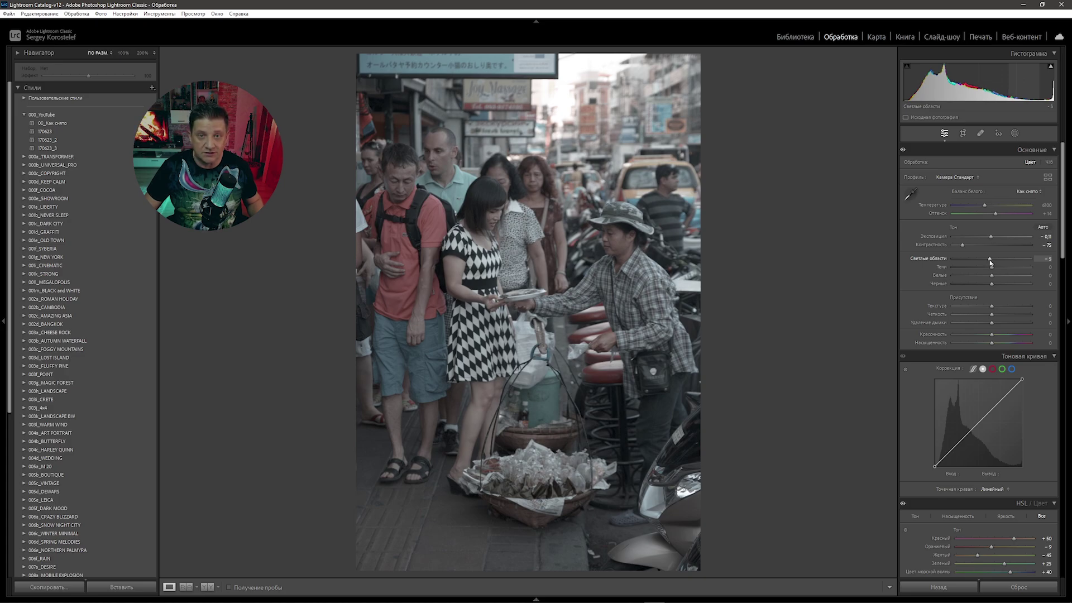
Step: Set shadows +100, whites −15, blacks +51 and clarity +5
left_click_drag(991, 267, 1042, 268)
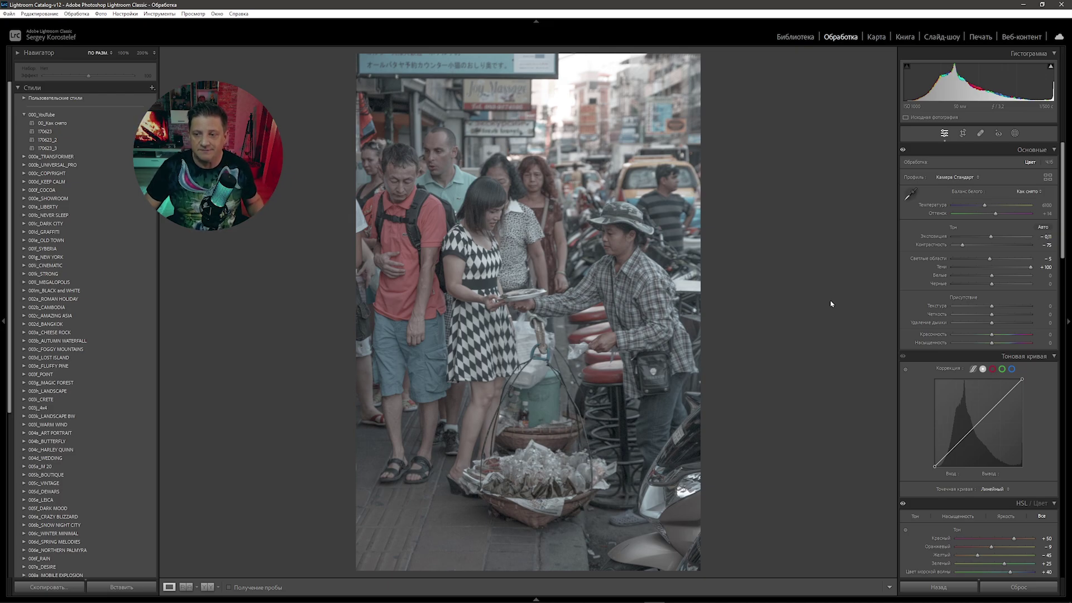
left_click_drag(992, 277, 986, 276)
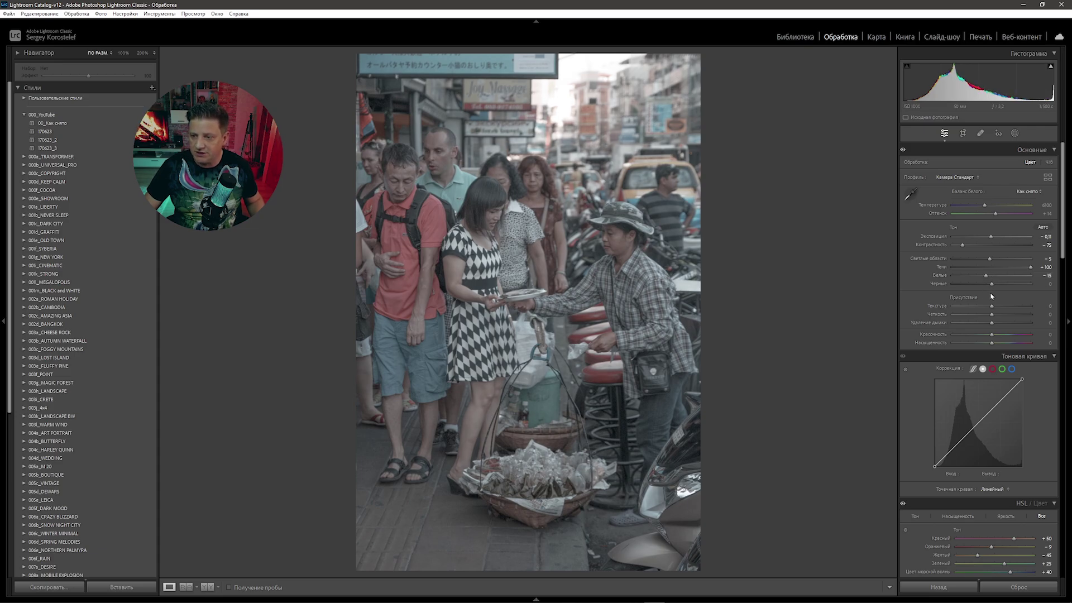
left_click_drag(991, 284, 1012, 285)
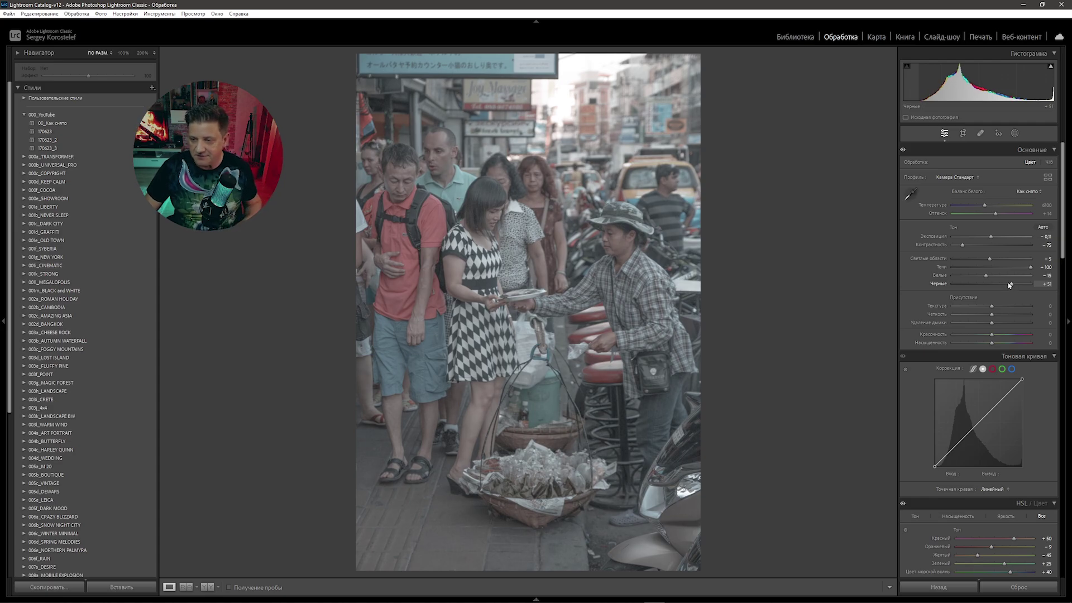
left_click_drag(991, 316, 994, 316)
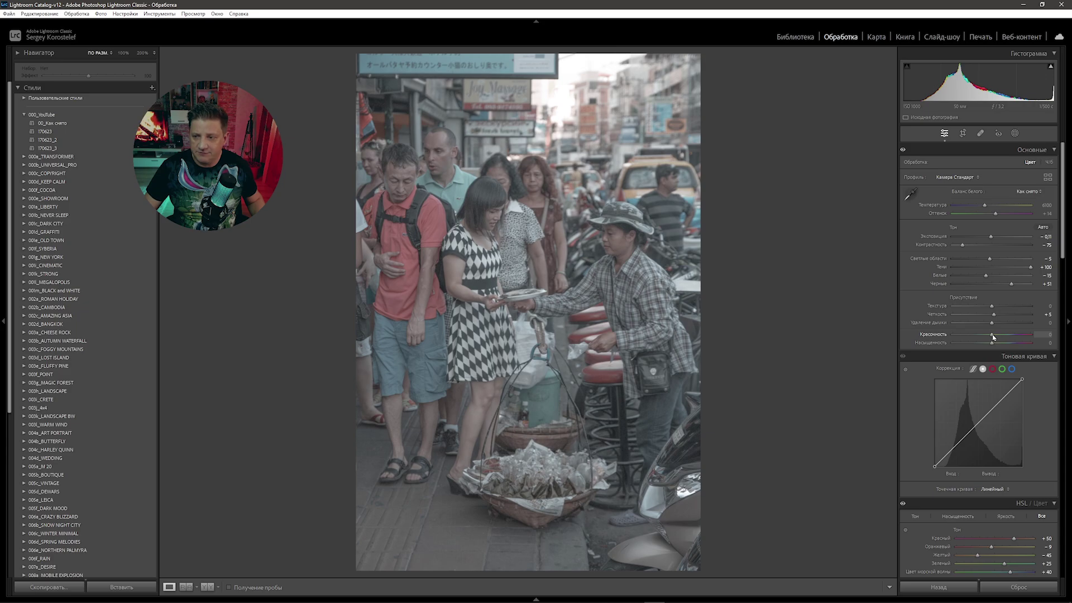
Step: Raise Vibrance to +50 and Saturation to +15 in the Presence section
left_click_drag(993, 336, 997, 337)
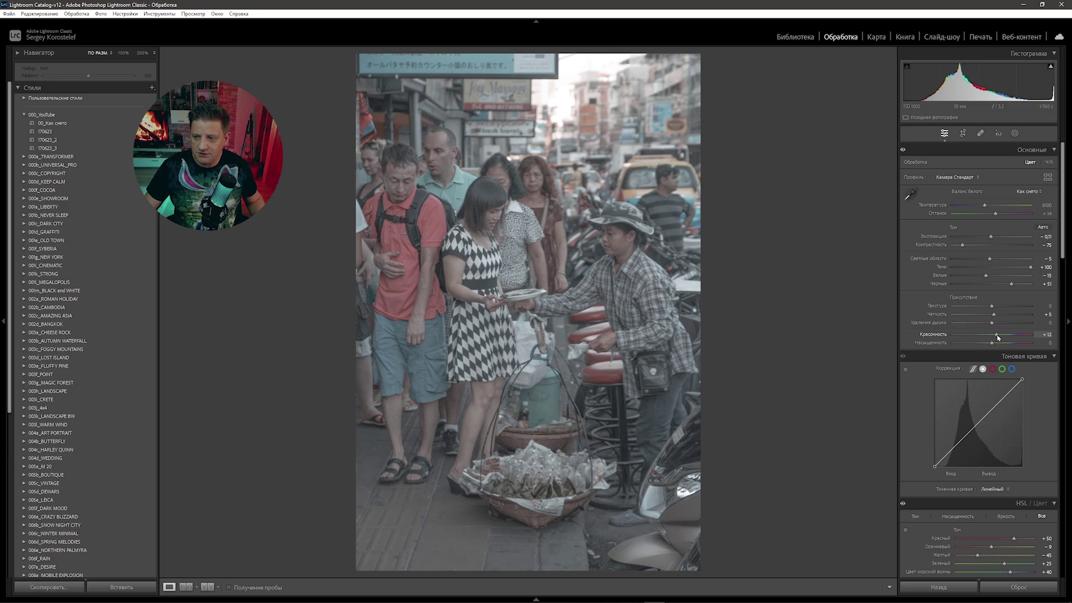
left_click_drag(999, 334, 1001, 335)
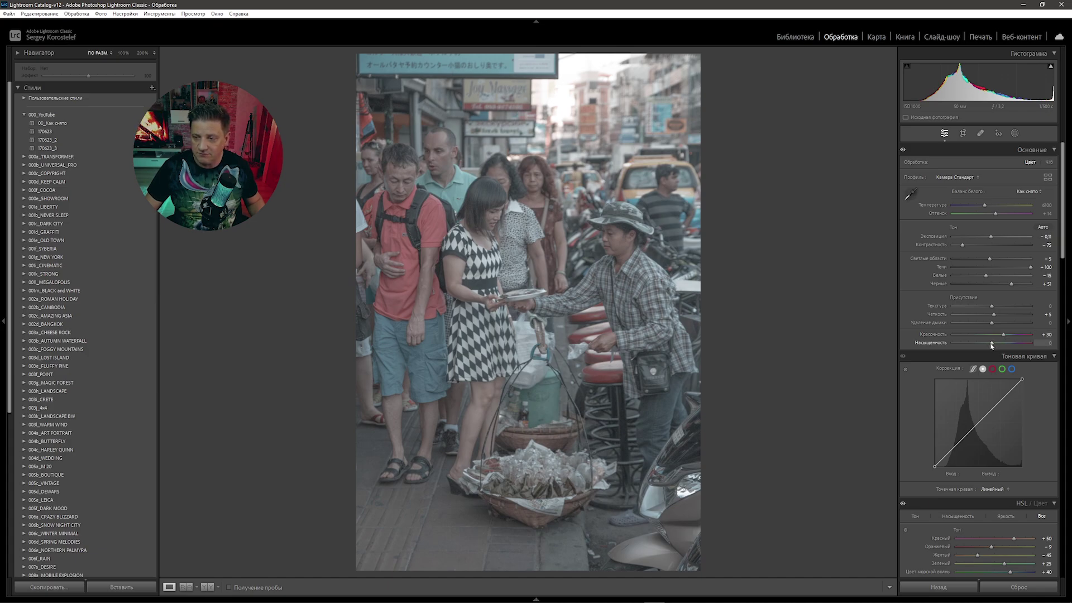
left_click_drag(992, 343, 1000, 353)
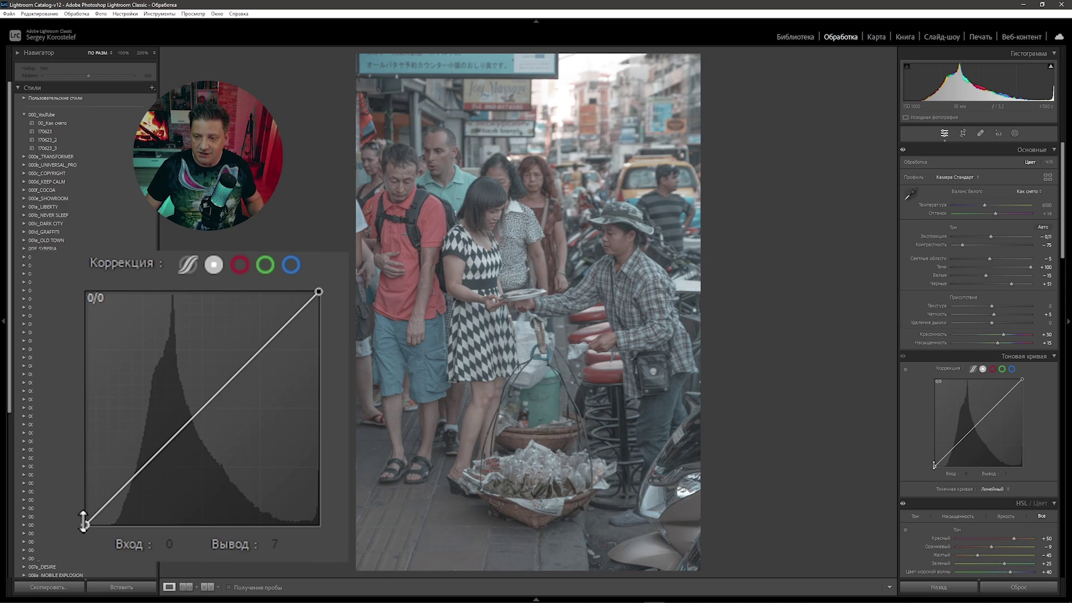
Step: Lift the tone curve's black point to output 23 and pull down a midtone point
left_click(934, 465)
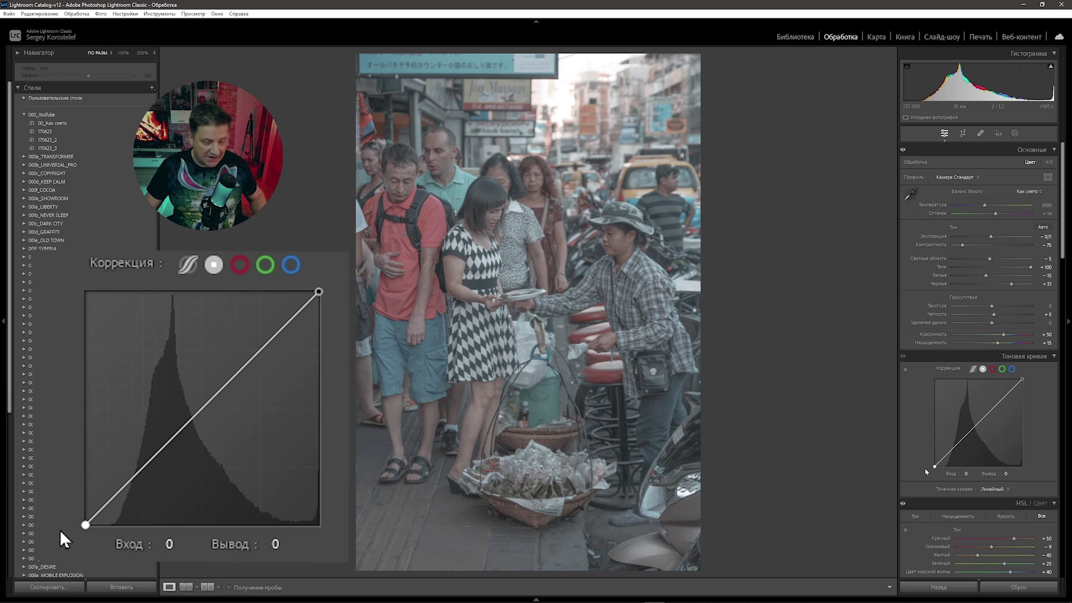
key("alt")
left_click_drag(933, 465, 906, 419)
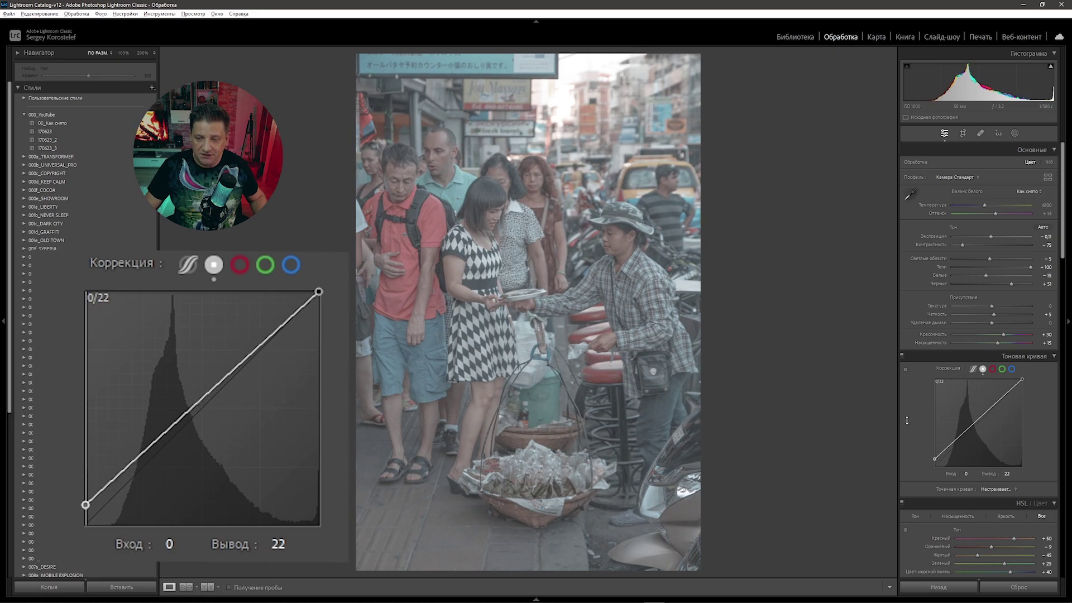
left_click_drag(906, 418, 906, 418)
key("alt")
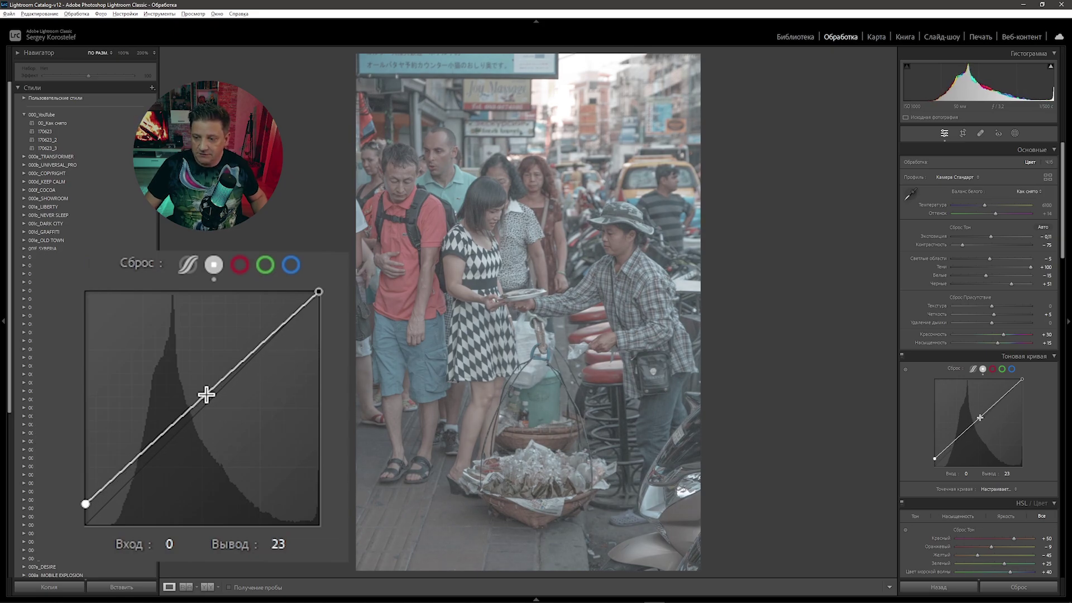
left_click_drag(977, 421, 979, 474)
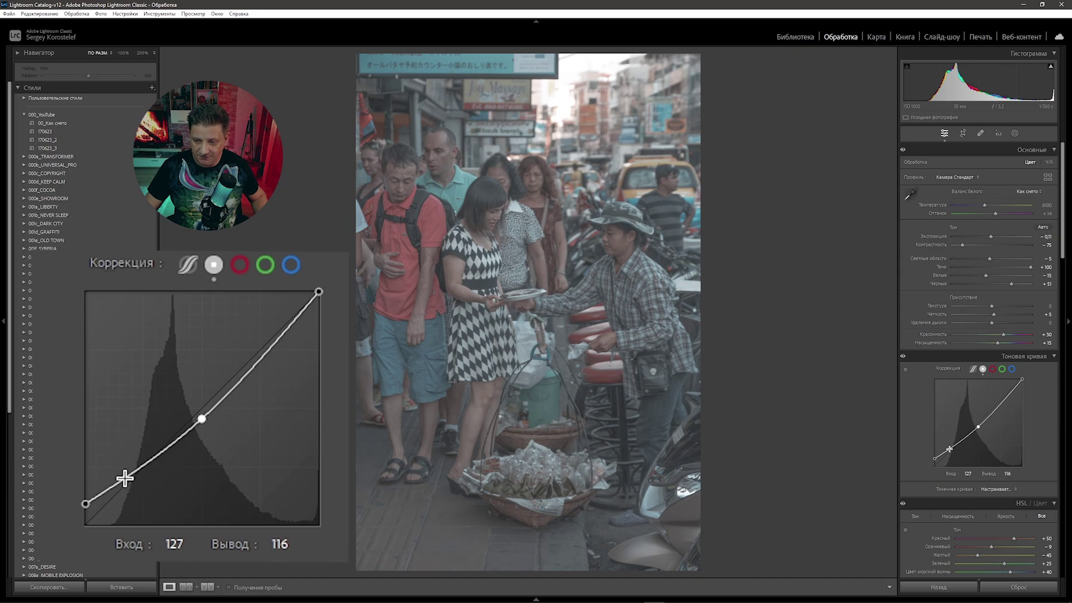
Step: Add and lower shadow points on the curve, plus a highlight anchor point
left_click(125, 477)
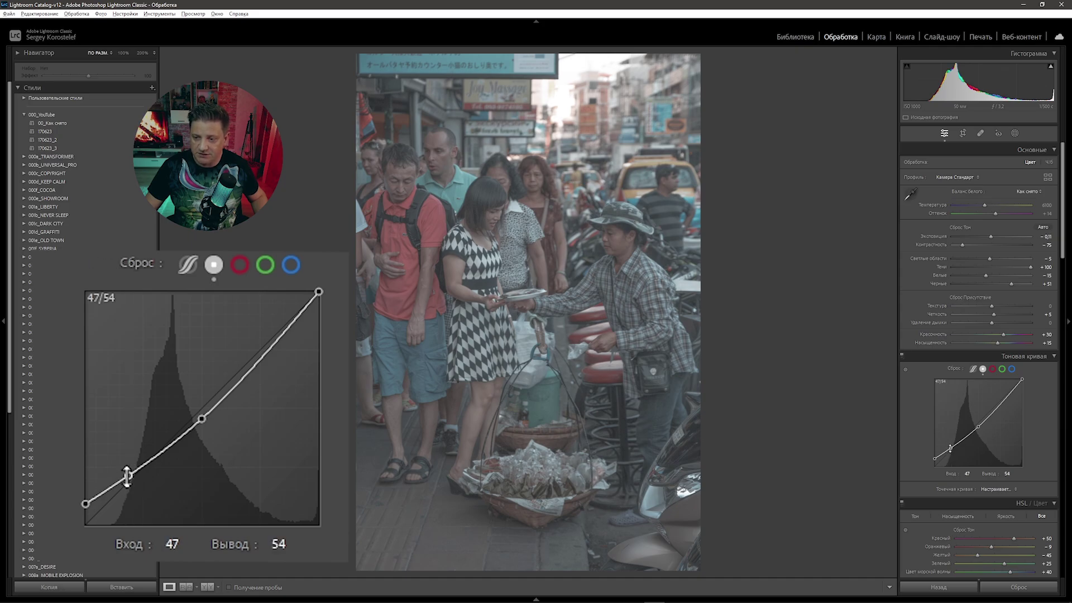
left_click(160, 450)
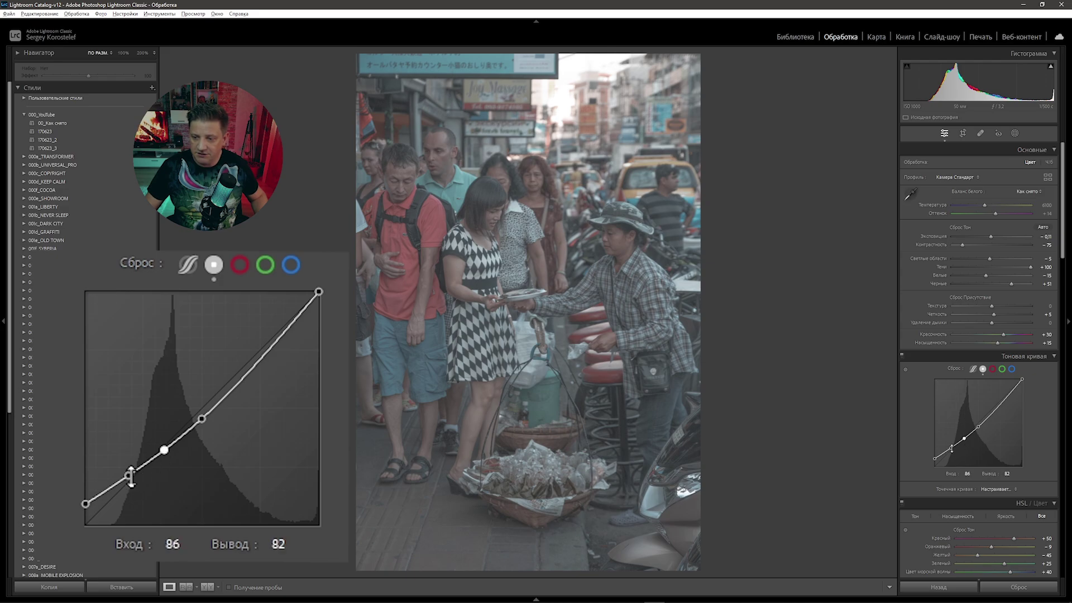
left_click_drag(129, 475, 129, 494)
mouse_move(952, 456)
left_mouse_down()
mouse_move(952, 478)
mouse_move(966, 451)
mouse_move(951, 457)
left_mouse_up()
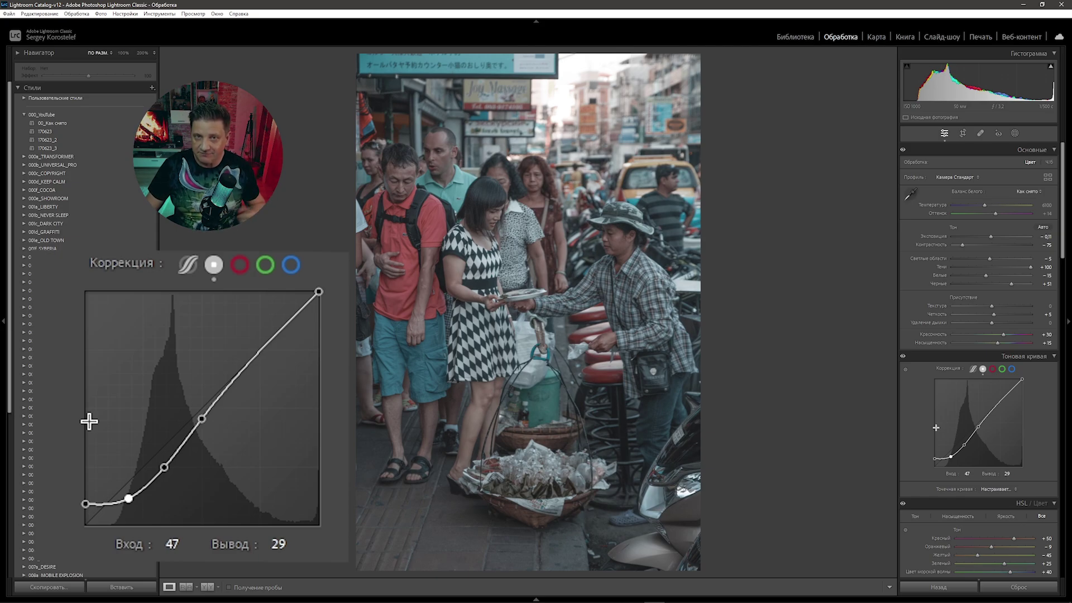
key("alt")
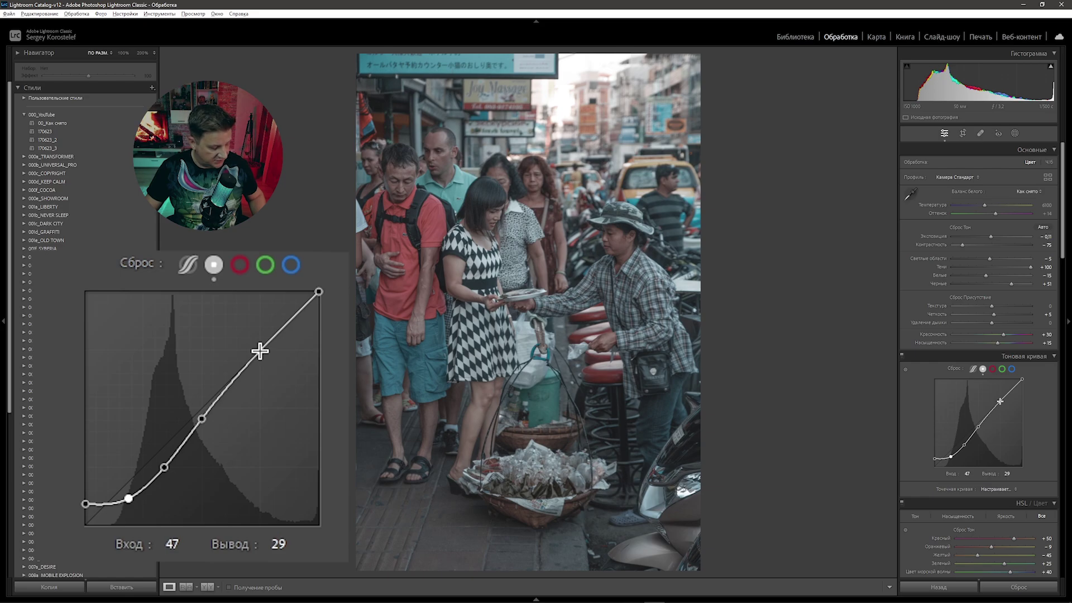
left_click_drag(999, 401, 1000, 402)
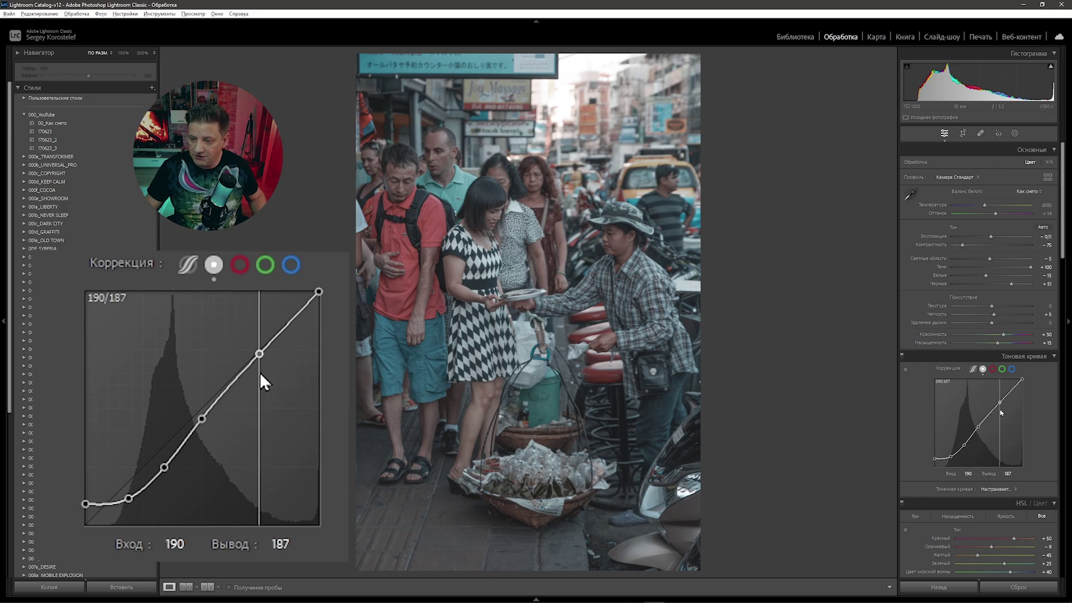
Step: Lower the curve's white point to 241 and ease Contrast to about −50
key("alt")
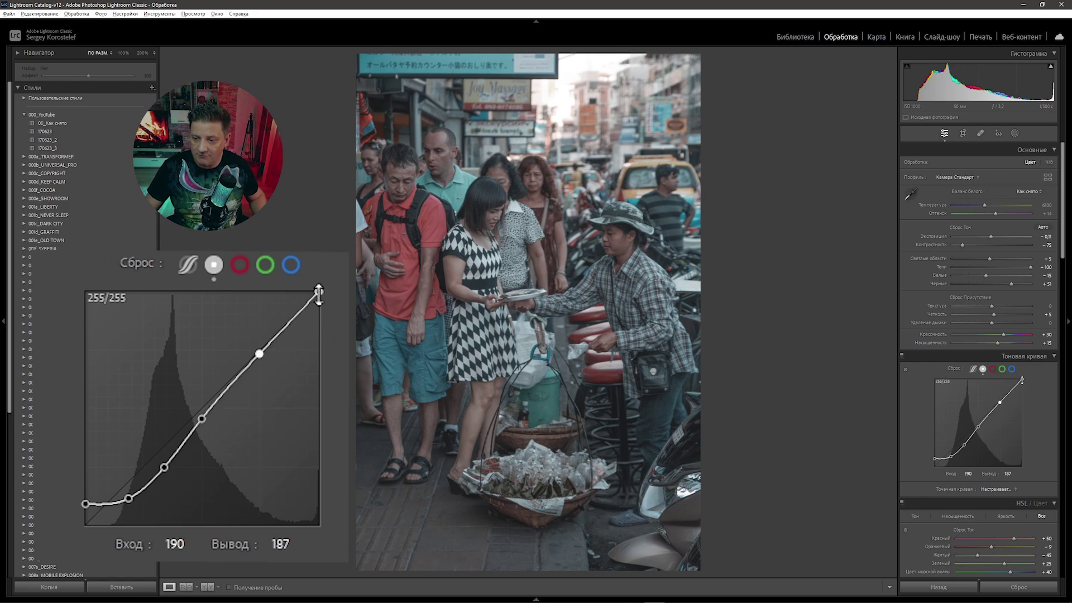
left_click_drag(319, 290, 324, 346)
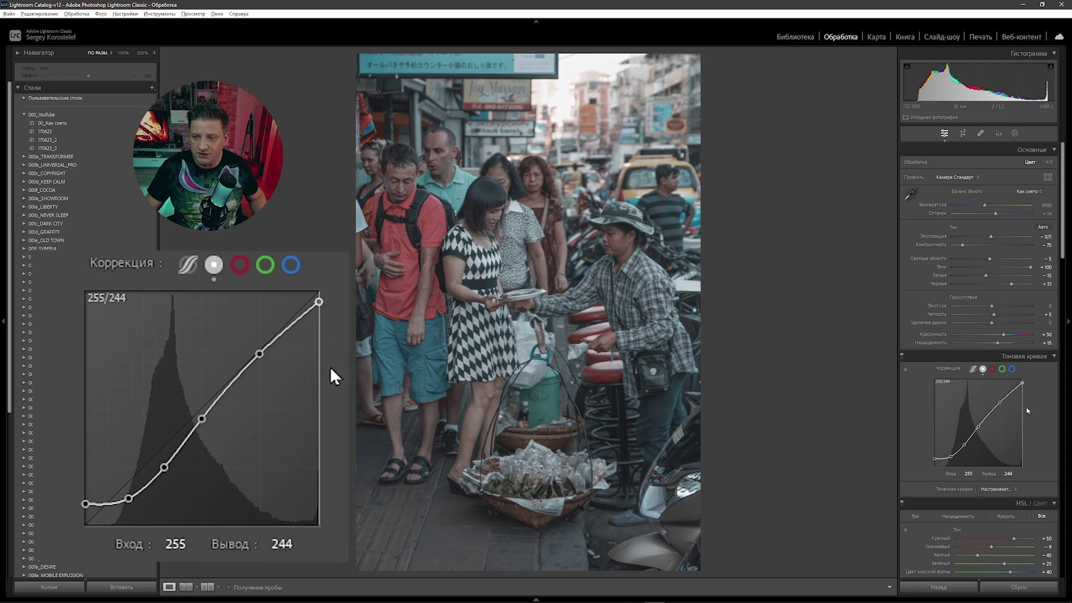
left_click_drag(1027, 411, 1030, 414)
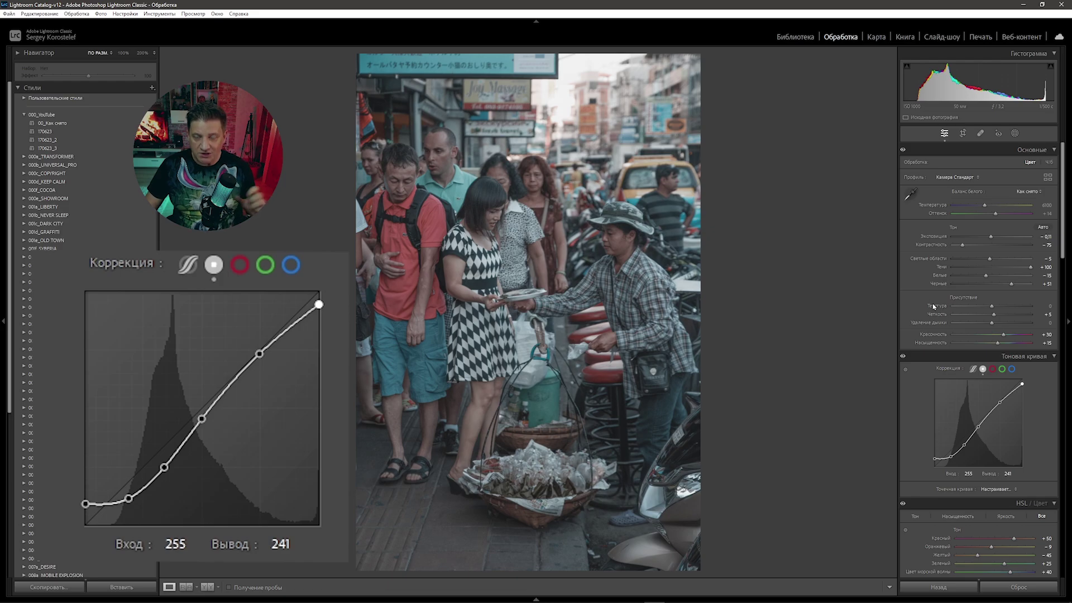
left_click_drag(962, 245, 973, 249)
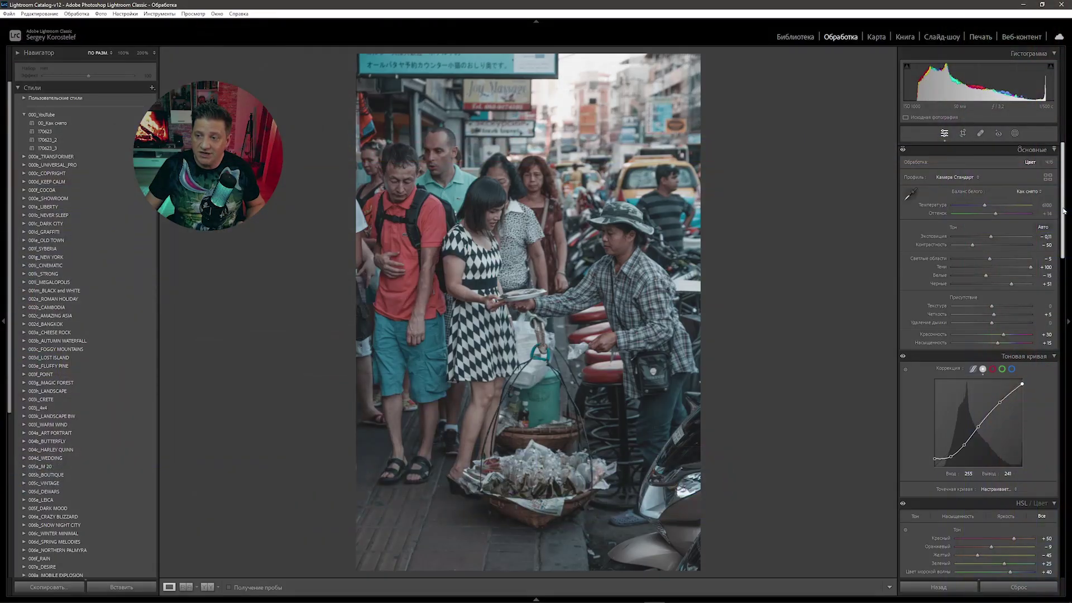
left_click_drag(1064, 209, 1067, 362)
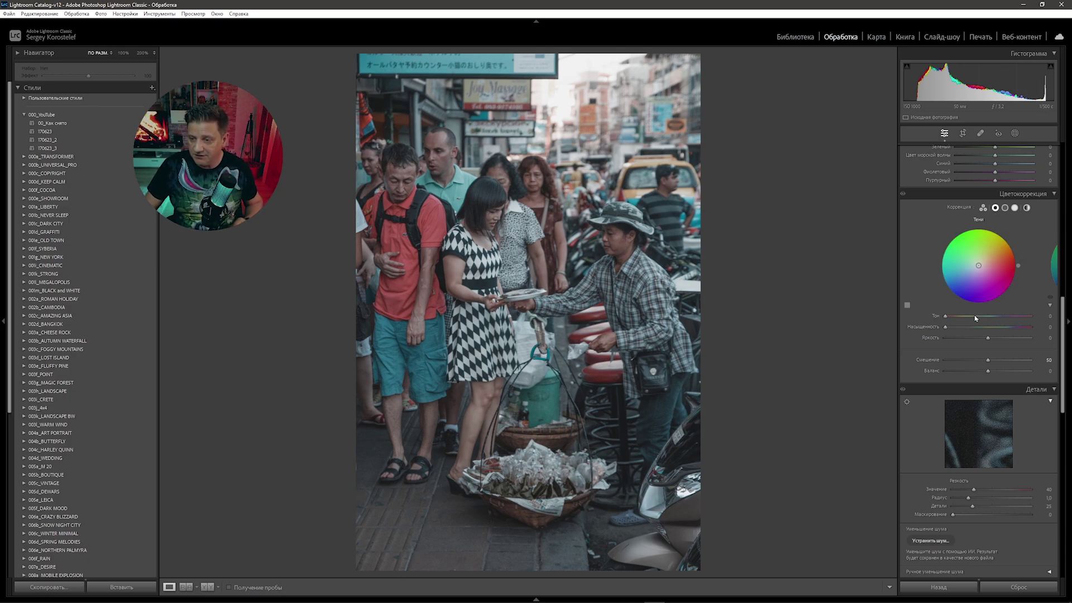
Step: Tint the shadows teal with hue 185, saturation 10 and luminance −15
left_click(989, 327)
left_click_drag(990, 332, 988, 333)
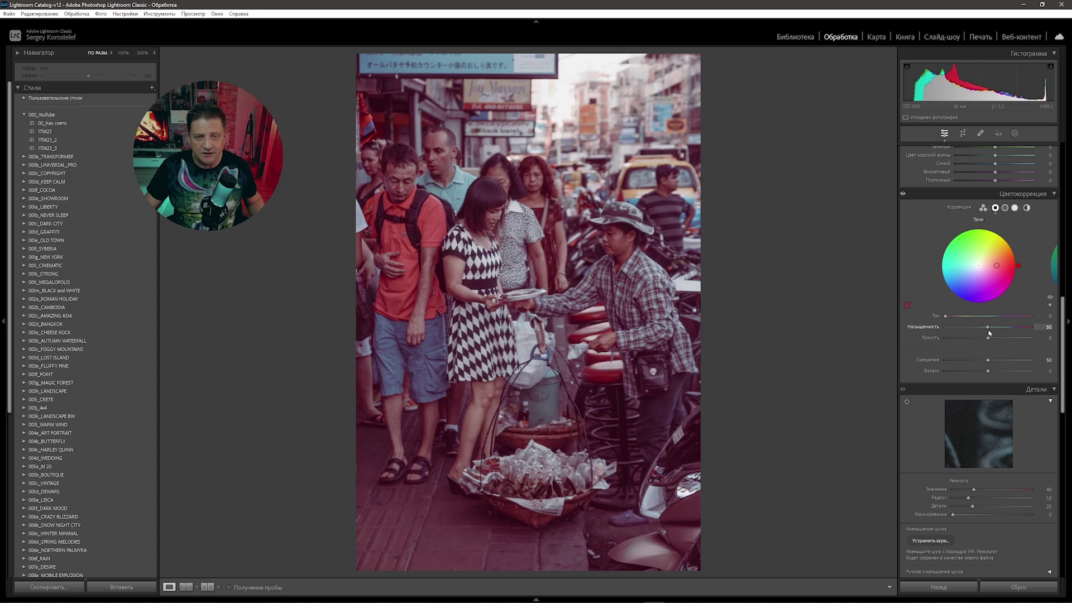
left_click(989, 316)
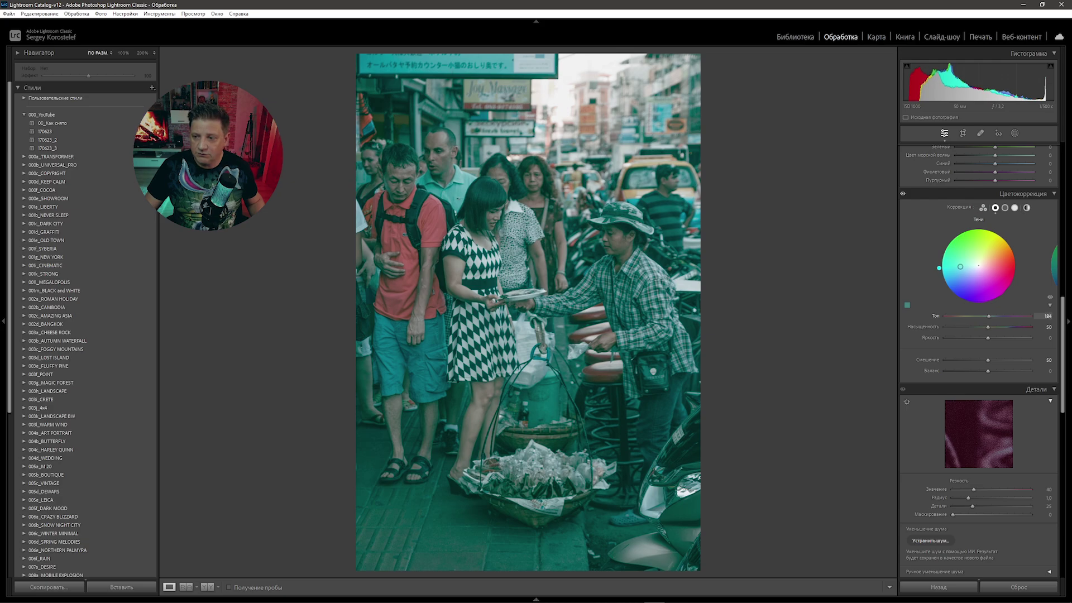
left_click_drag(989, 316, 990, 316)
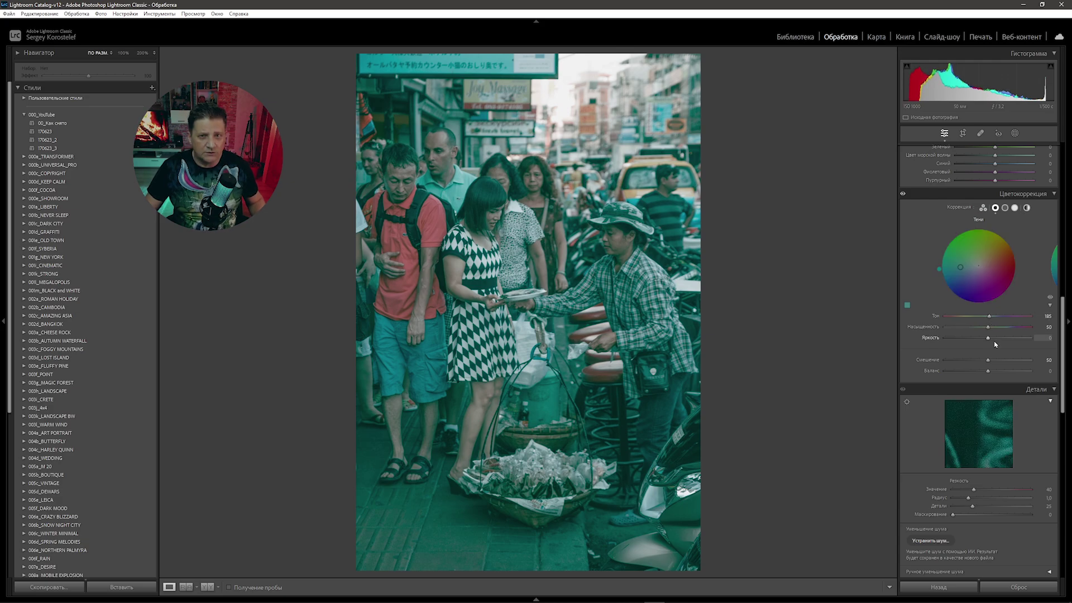
left_click_drag(989, 331, 960, 337)
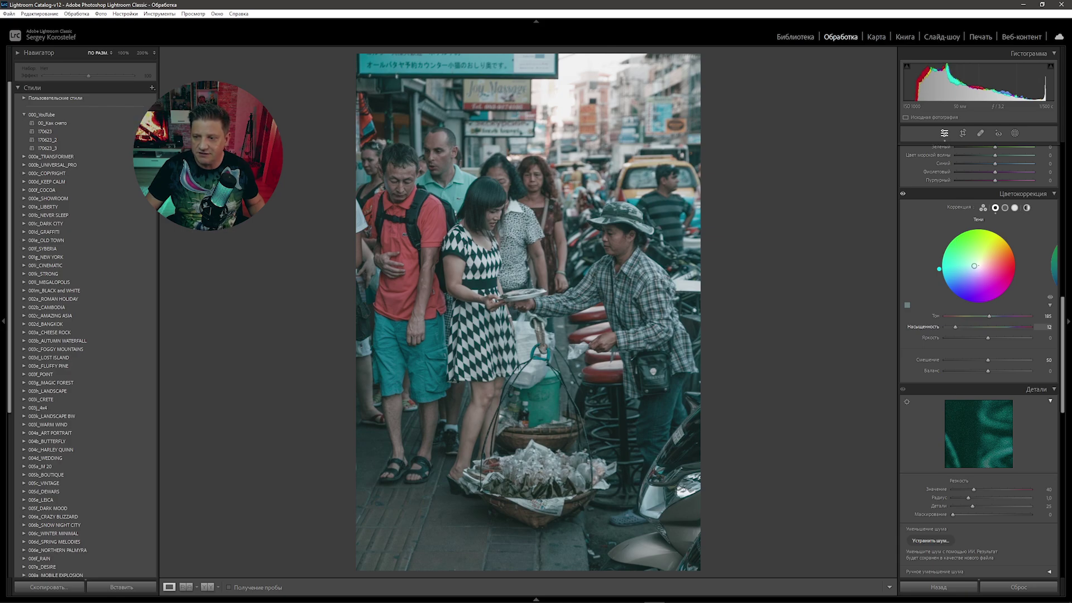
key("Down")
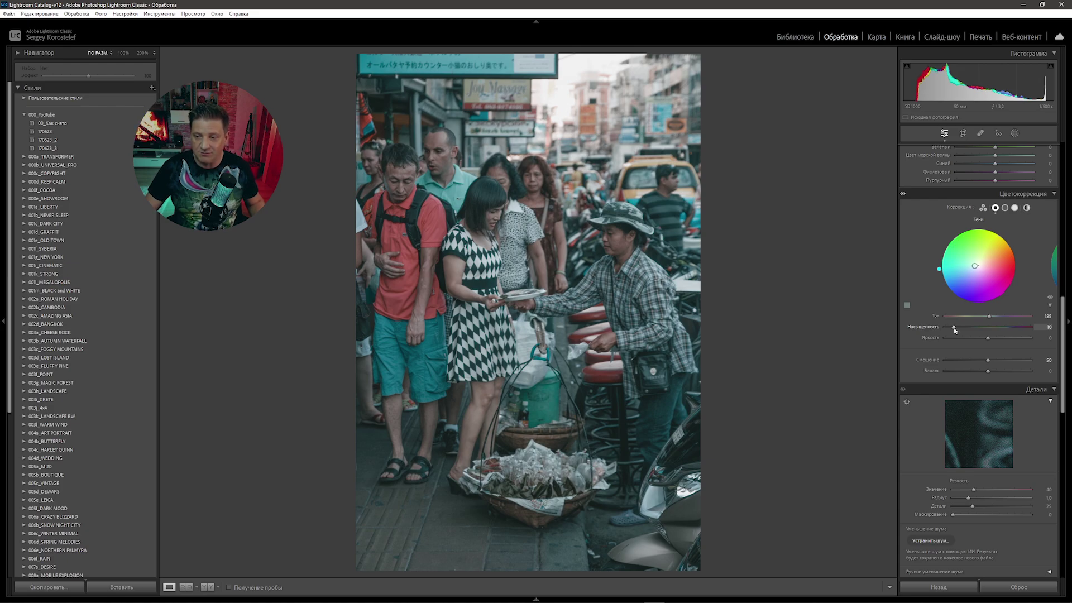
left_click_drag(989, 339, 984, 339)
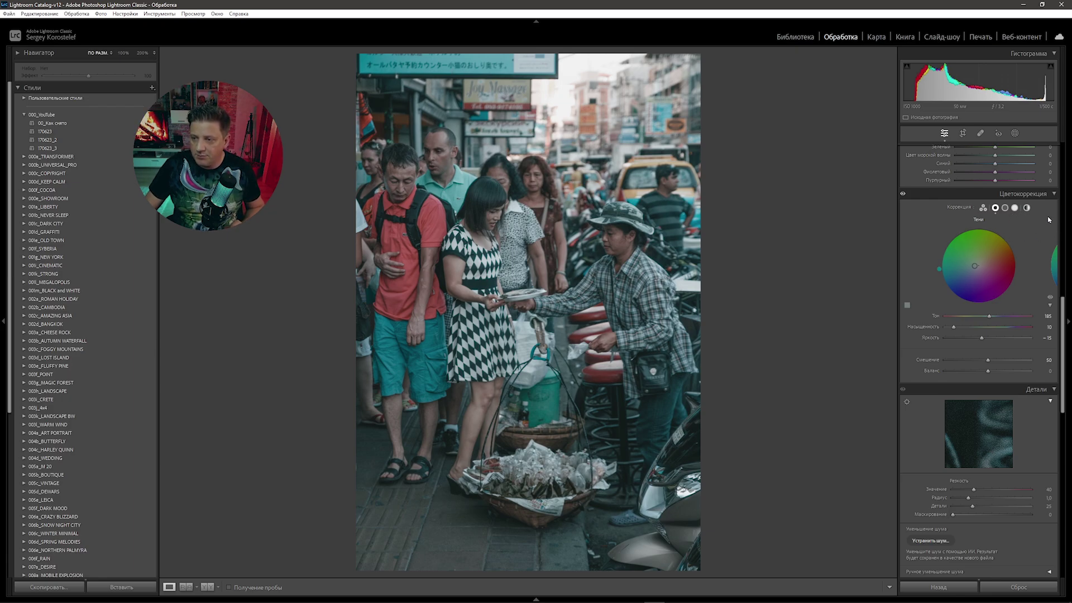
left_click(1015, 208)
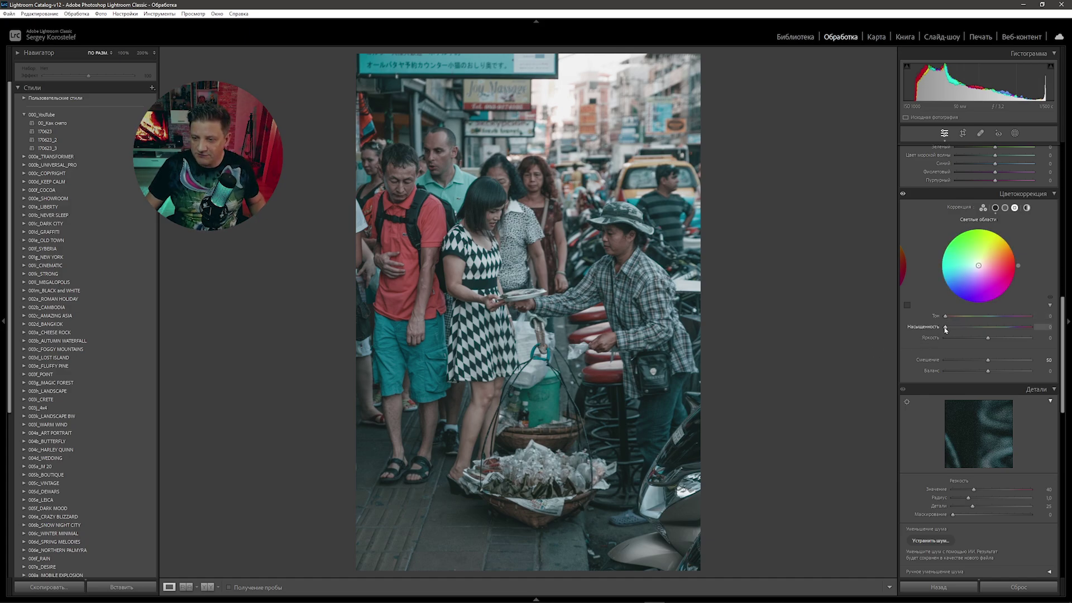
Step: Give the highlights a warm orange-yellow tint at saturation 28
left_click_drag(945, 328, 1031, 327)
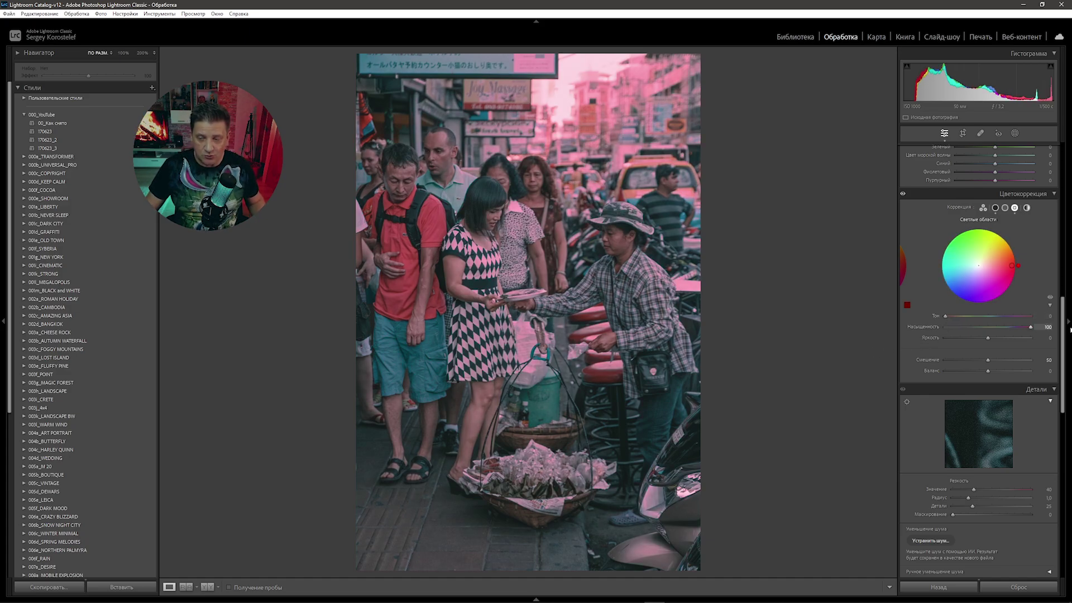
left_click_drag(945, 316, 954, 320)
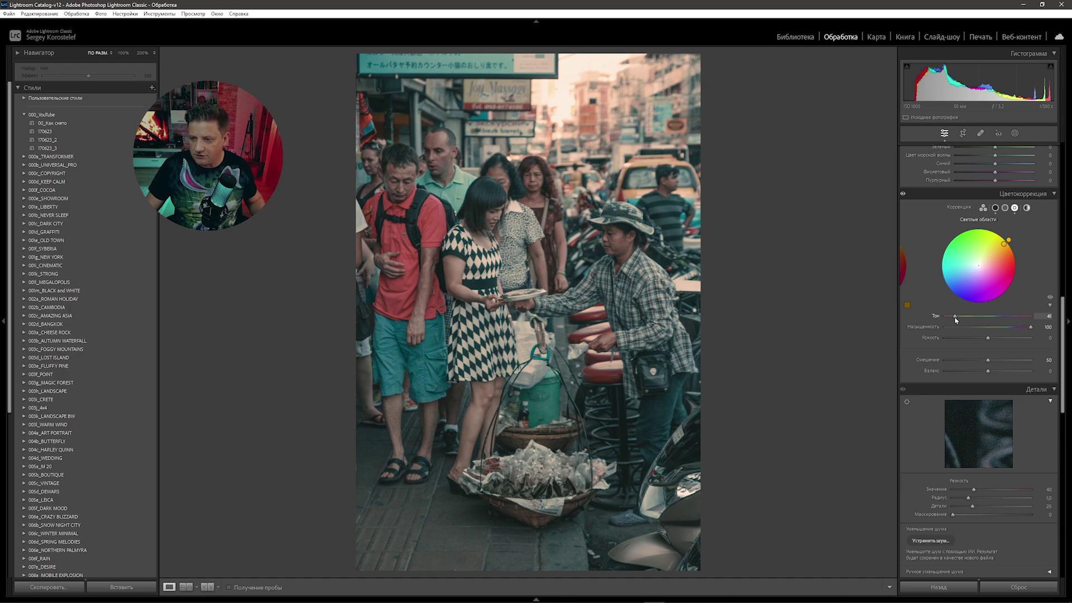
left_click_drag(955, 320, 956, 316)
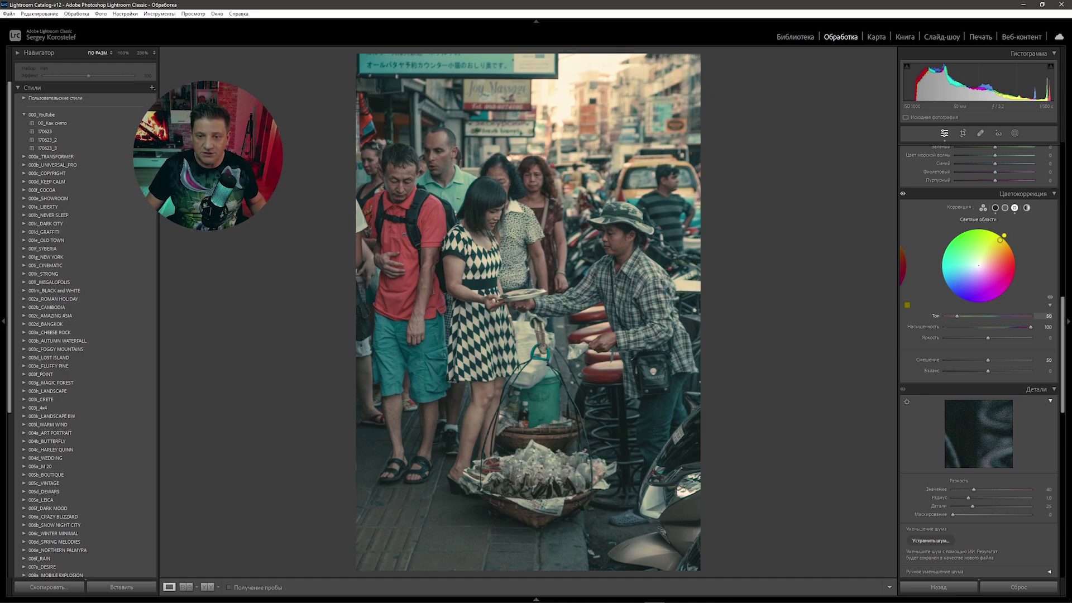
mouse_move(1030, 327)
left_mouse_down()
mouse_move(970, 334)
mouse_move(981, 334)
left_mouse_up()
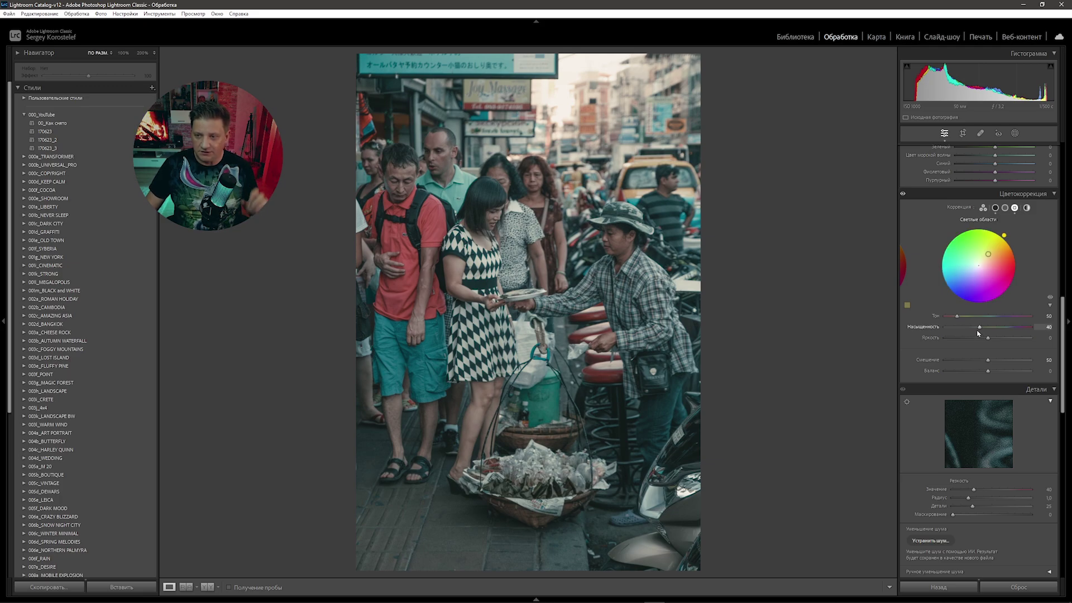
Step: Tint the whole photo warm orange at hue 27 with reduced saturation
left_click(1027, 208)
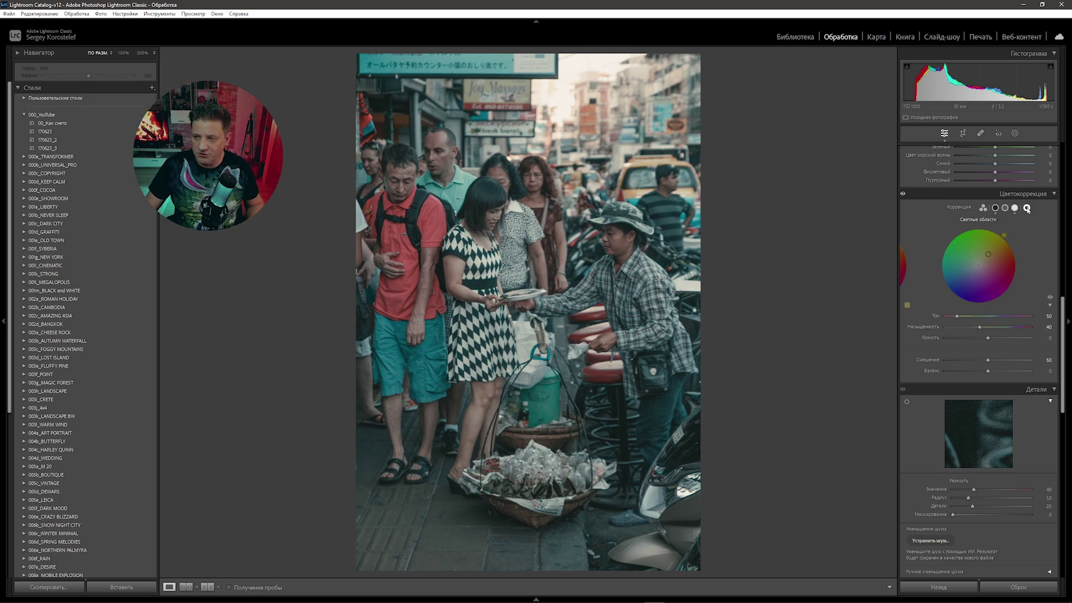
left_click_drag(978, 265, 996, 266)
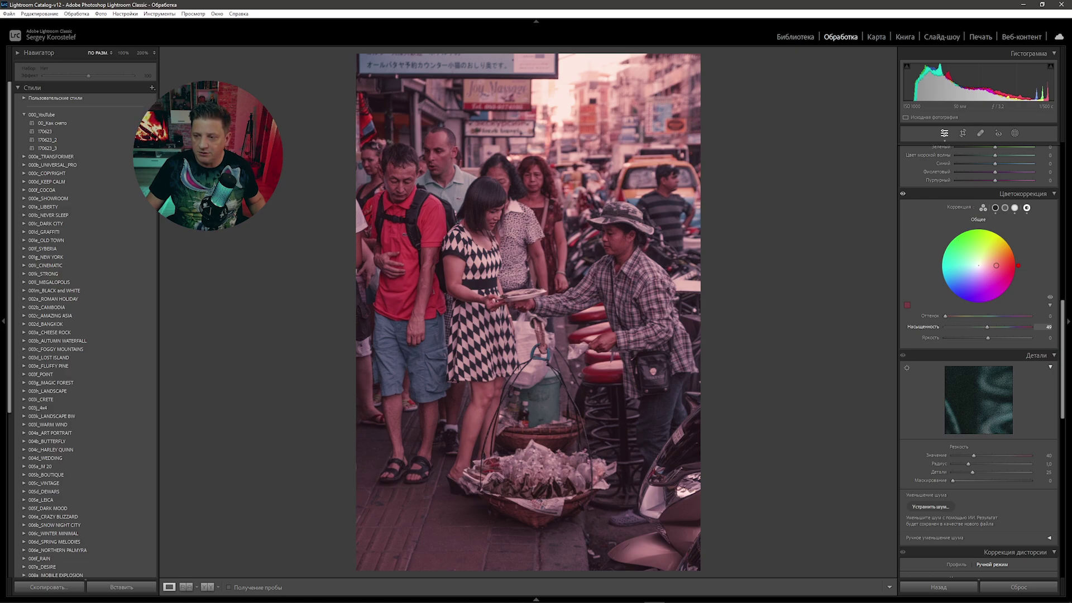
left_click_drag(996, 266, 994, 257)
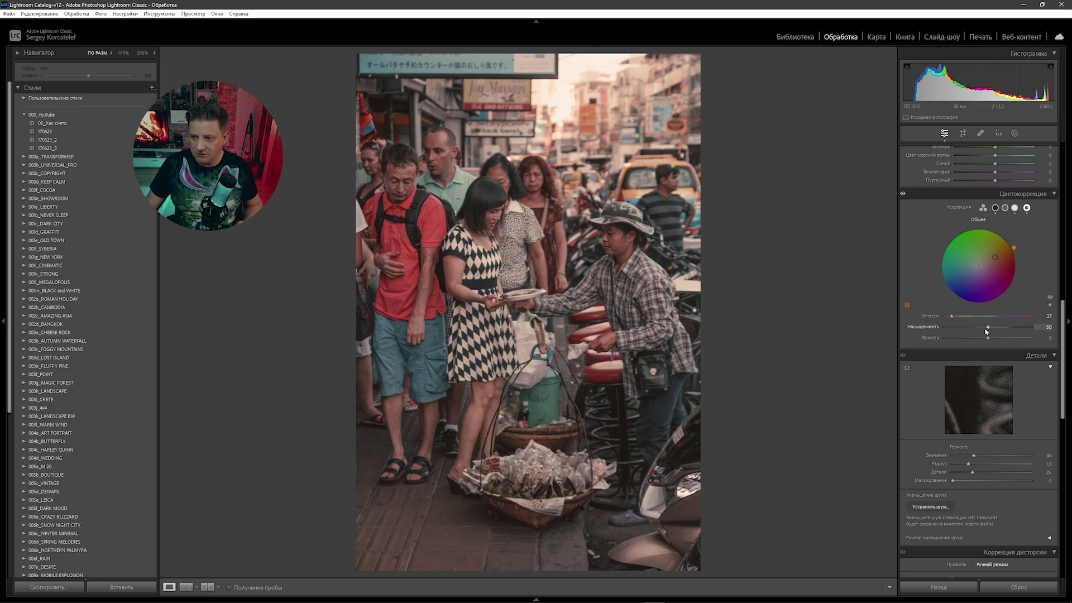
left_click_drag(988, 333, 958, 335)
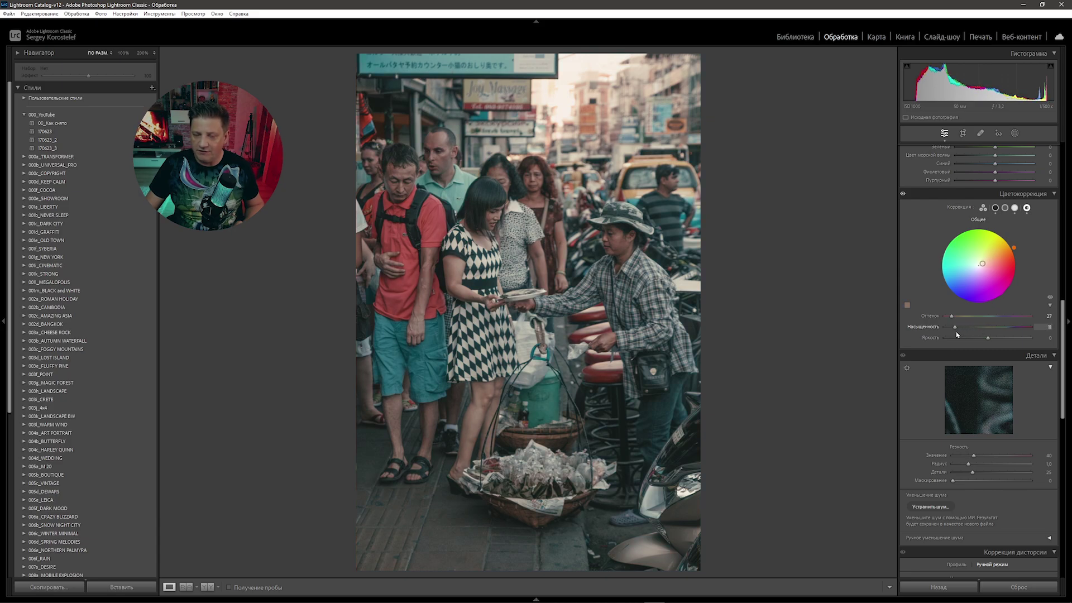
left_click(995, 208)
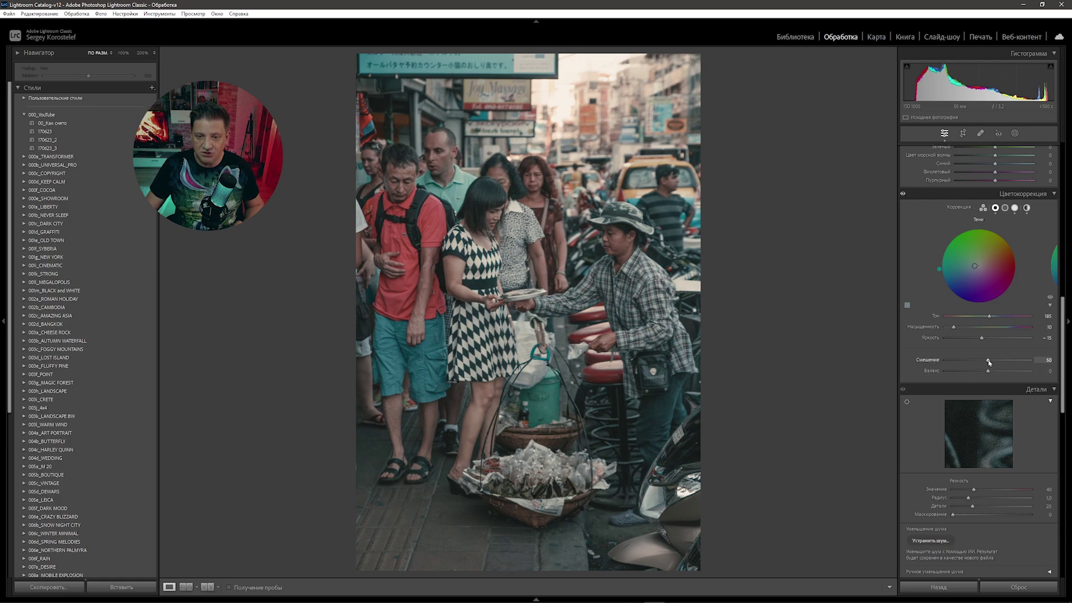
Step: Set color grading Blending to 100 and Balance to +10
left_click_drag(989, 362, 949, 367)
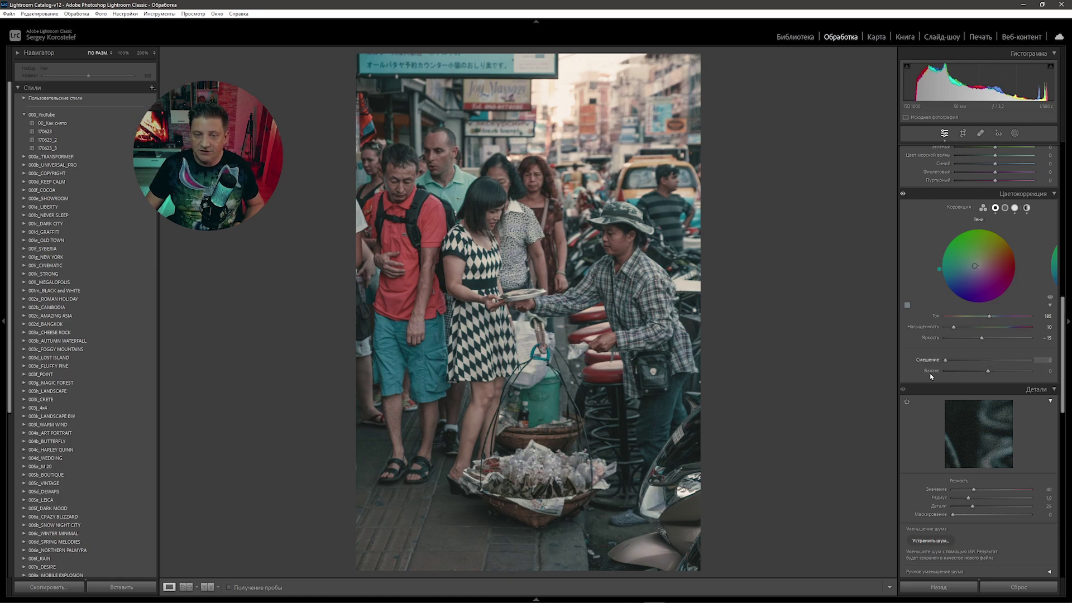
left_click_drag(931, 376, 1070, 368)
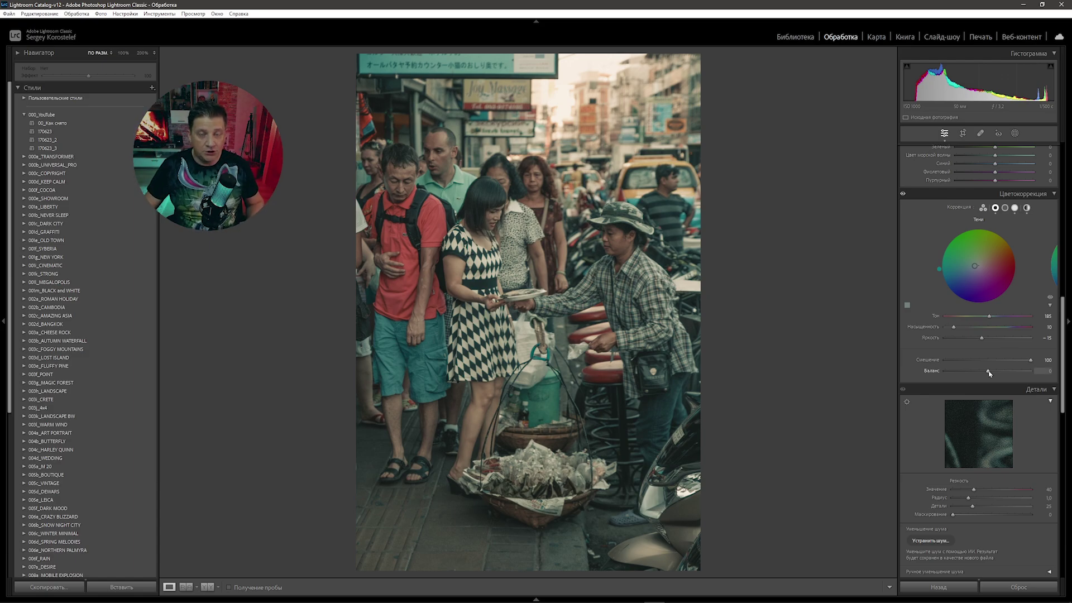
mouse_move(990, 372)
left_mouse_down()
mouse_move(976, 376)
mouse_move(993, 375)
left_mouse_up()
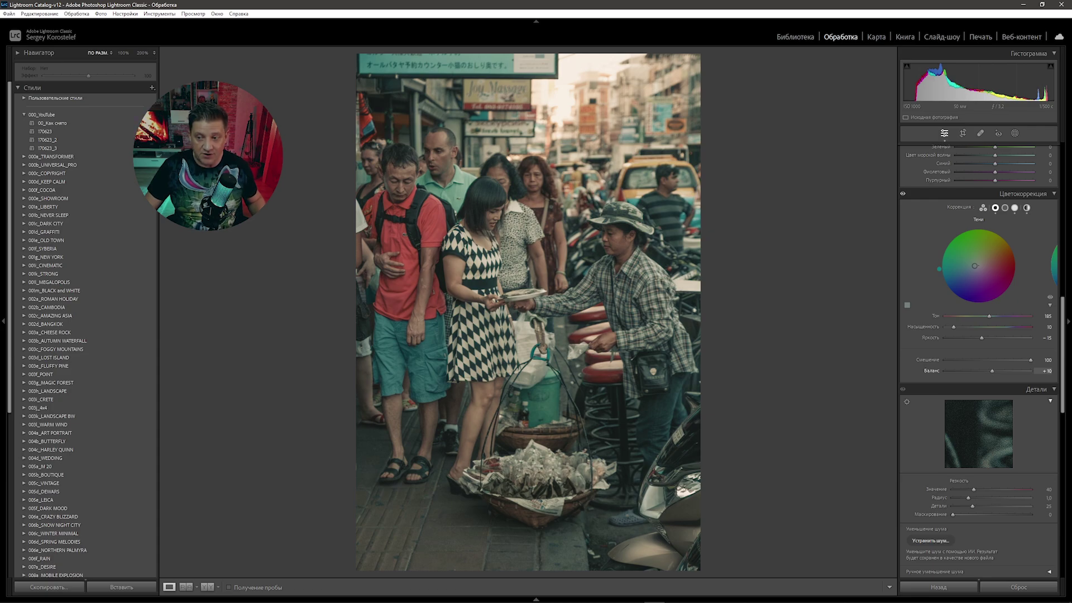
scroll(1058, 390, "down", 5)
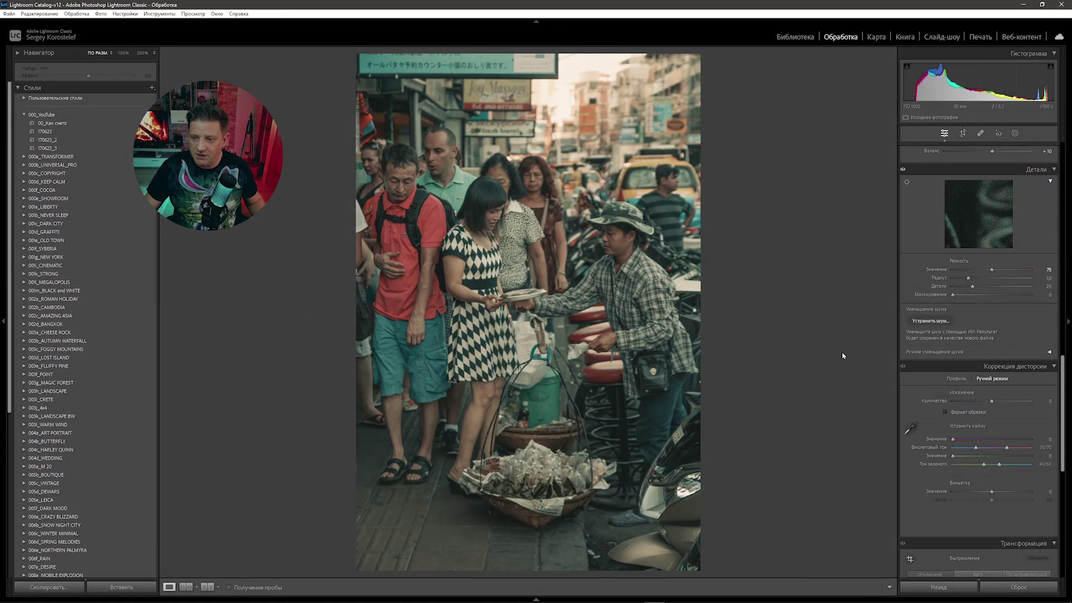
Step: Add a post-crop vignette with Amount −20 and Roundness +100 to darken the photo edges
scroll(992, 358, "down", 5)
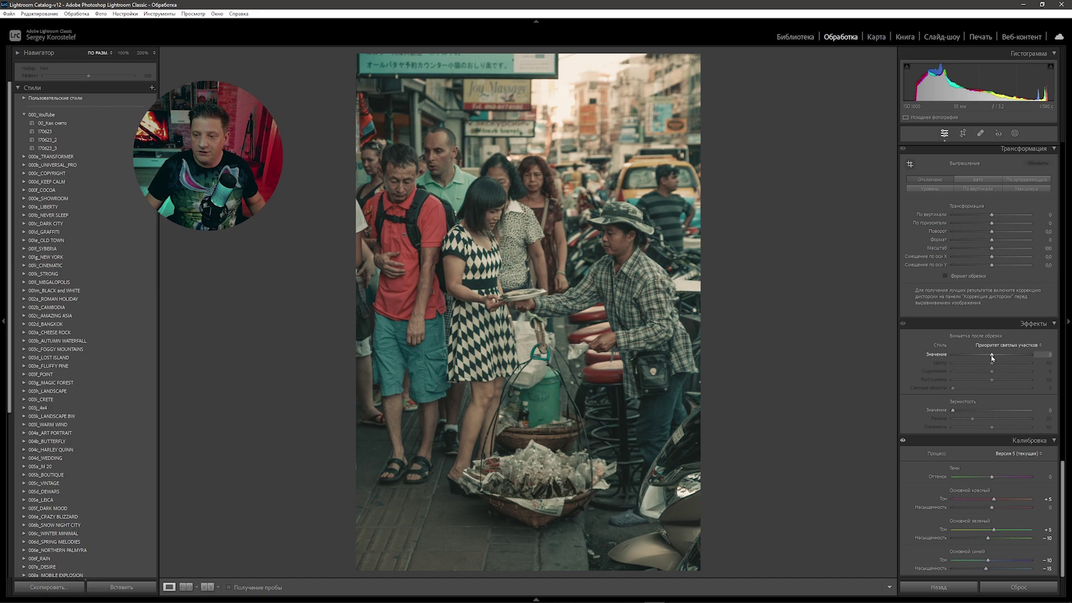
left_click_drag(992, 355, 914, 369)
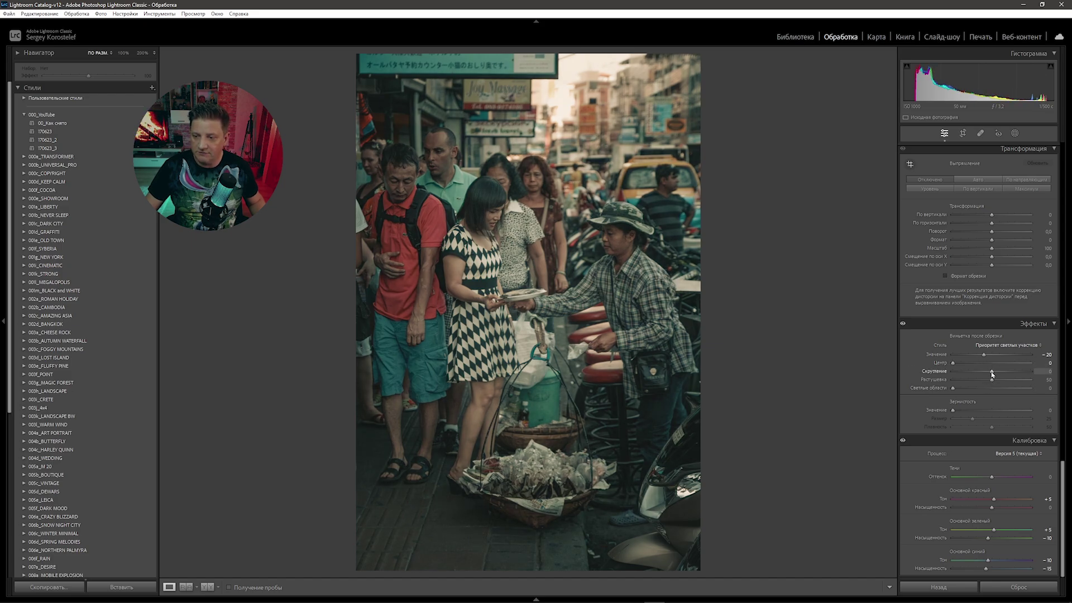
left_click_drag(933, 371, 1037, 386)
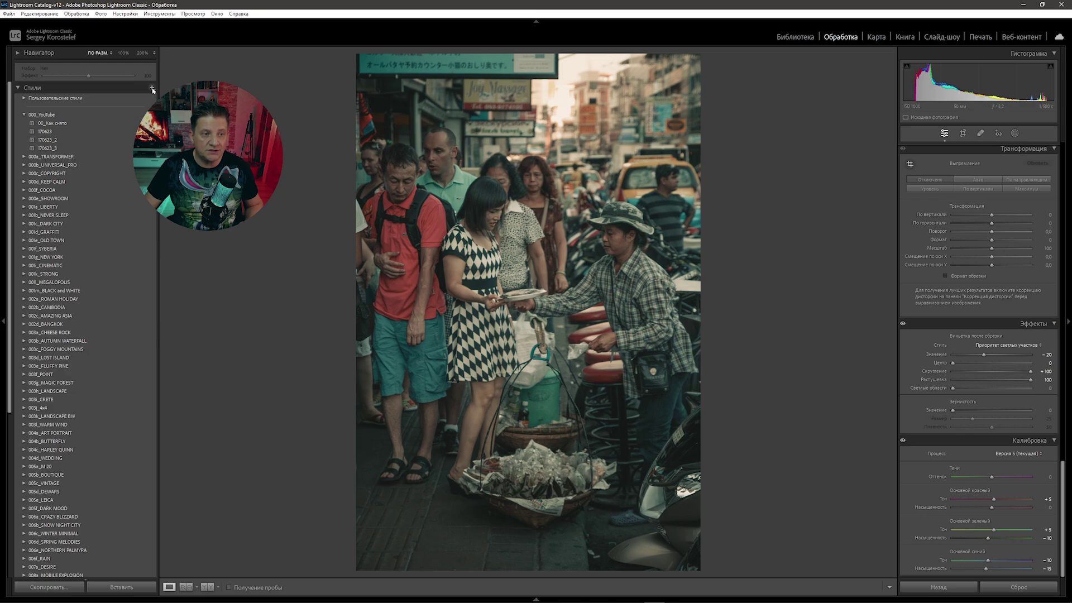
Step: Add film grain at Amount 25, checking it at 100% zoom, then fit the whole photo back in view
left_click(474, 363)
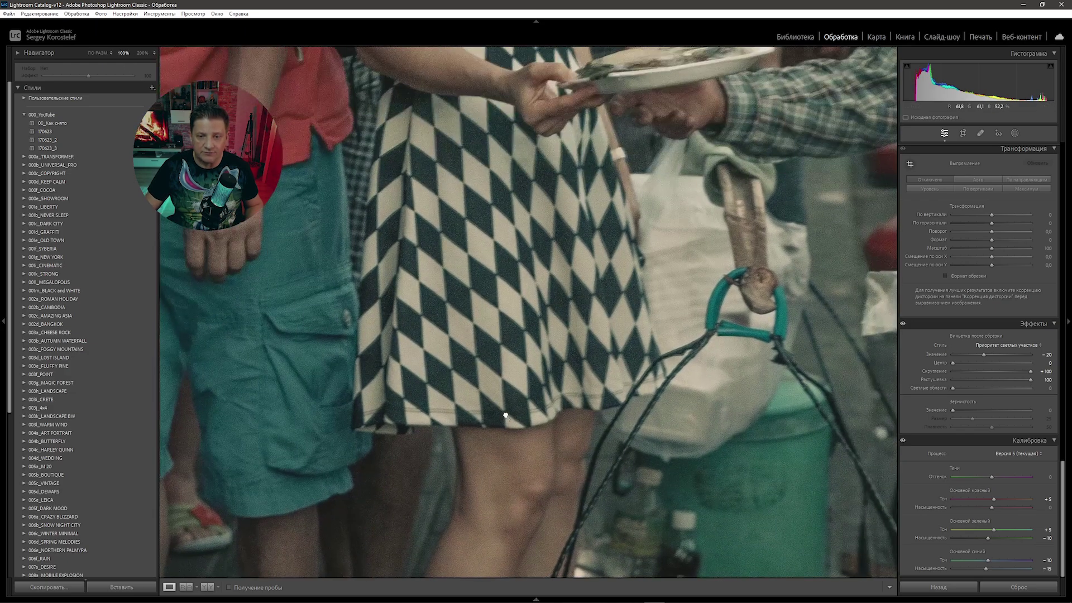
left_click_drag(953, 411, 973, 412)
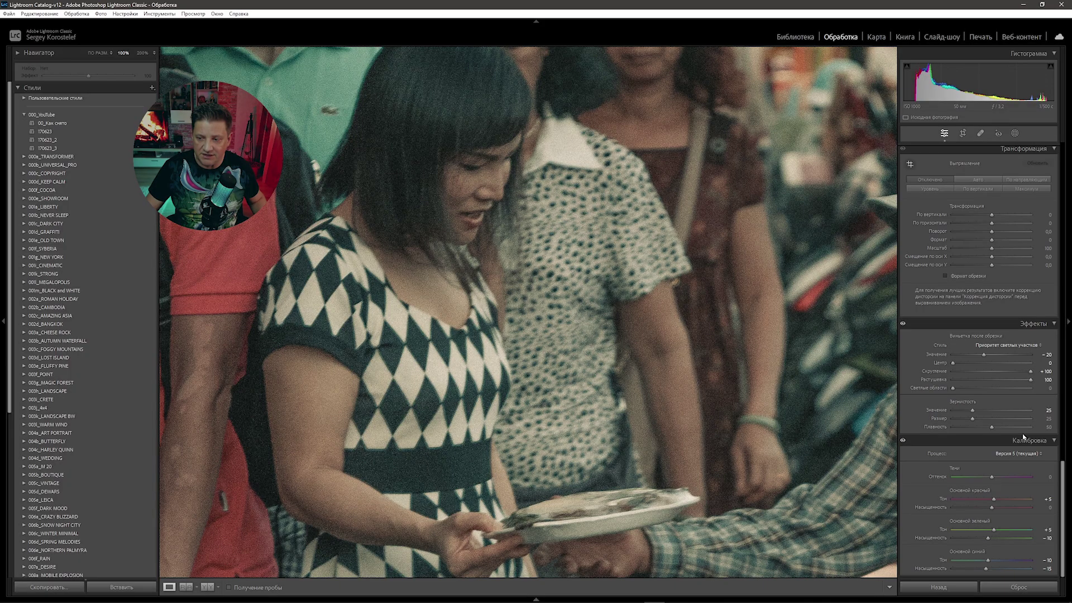
key("z")
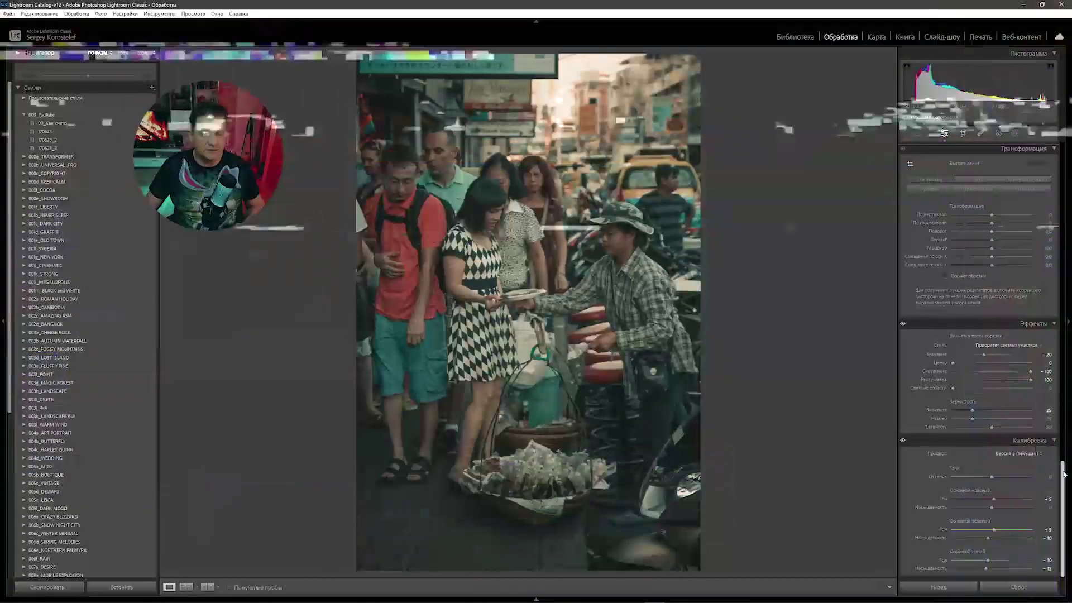
scroll(1068, 384, "up", 5)
scroll(1068, 385, "up", 10)
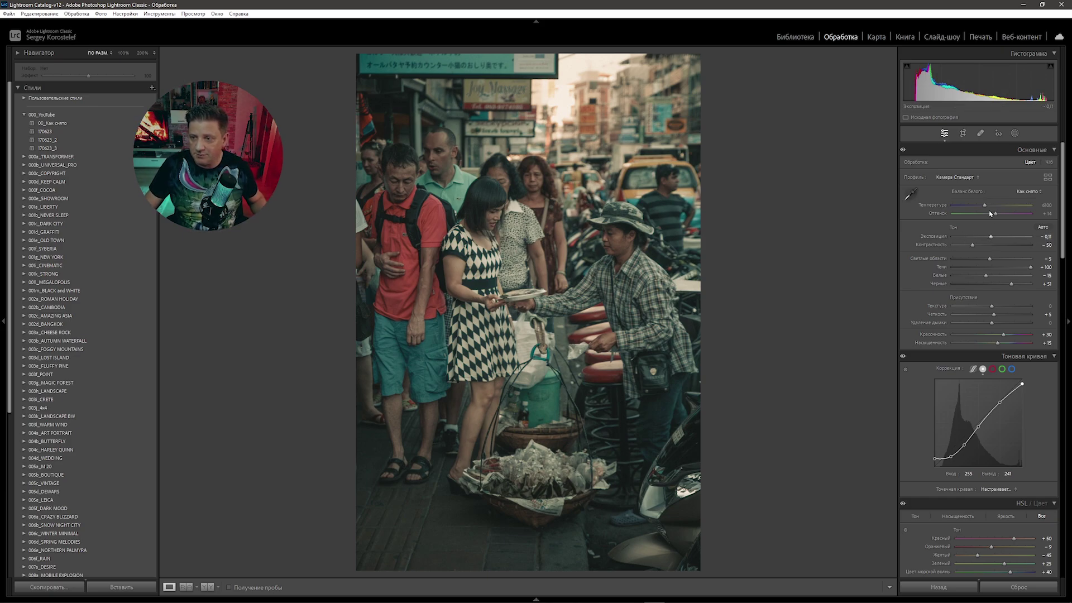
Step: Warm the white balance to Temp 7355 and lower Tint to −5
left_click_drag(985, 207, 996, 210)
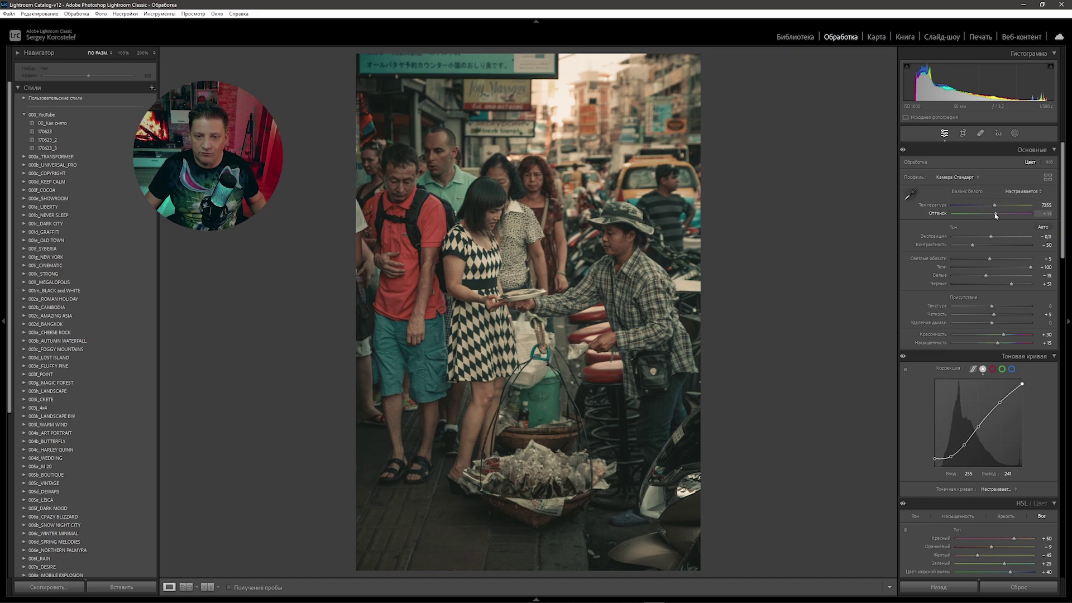
left_click_drag(996, 215, 991, 214)
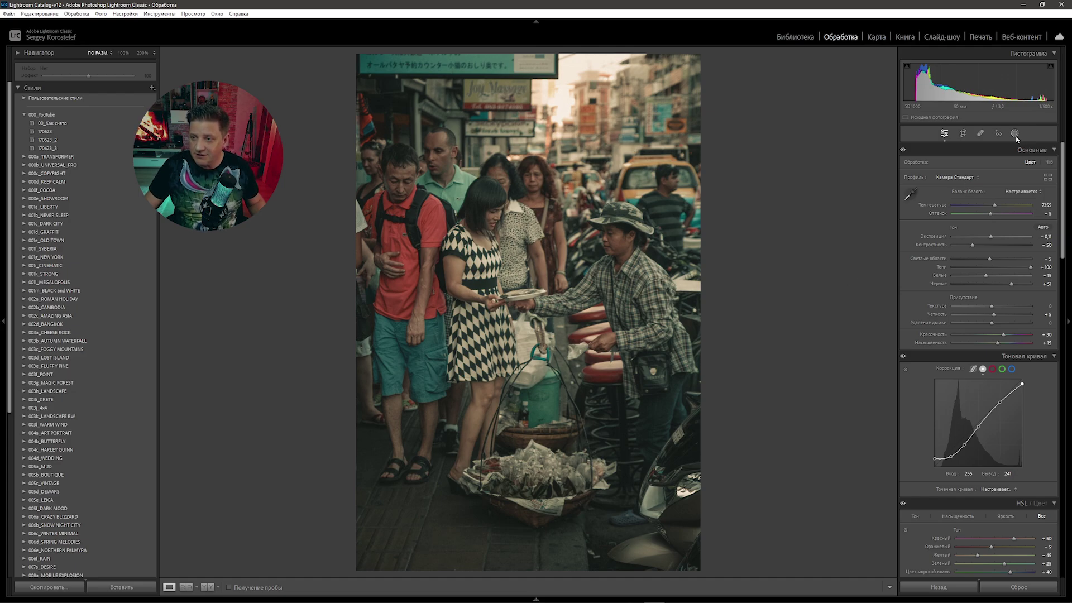
Step: Draw a radial gradient mask over the upper centre, feathered at 30, with slightly raised exposure and temperature
left_click(1015, 134)
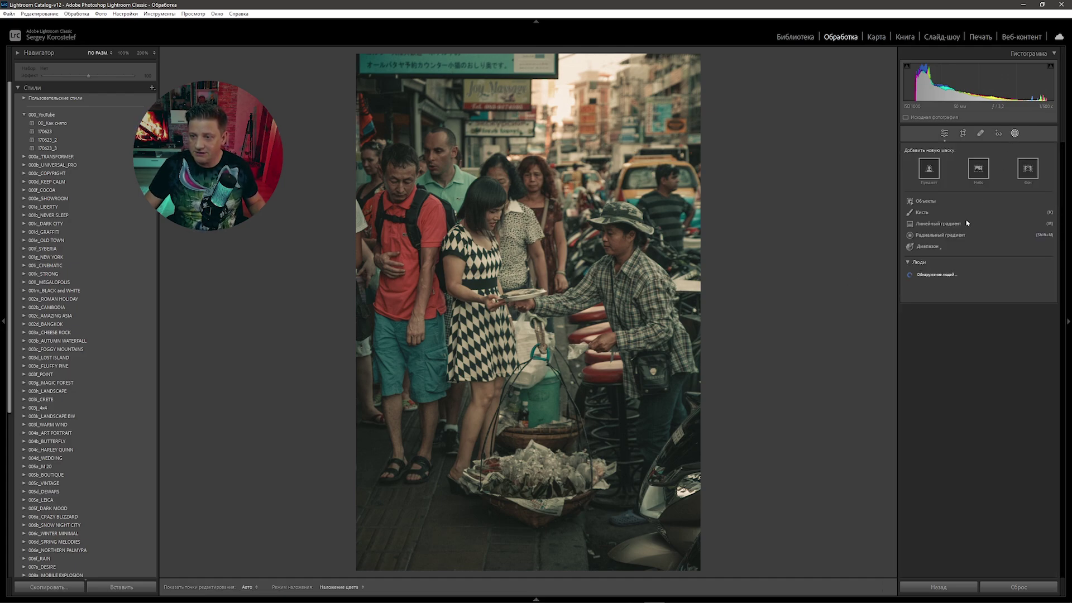
left_click(944, 235)
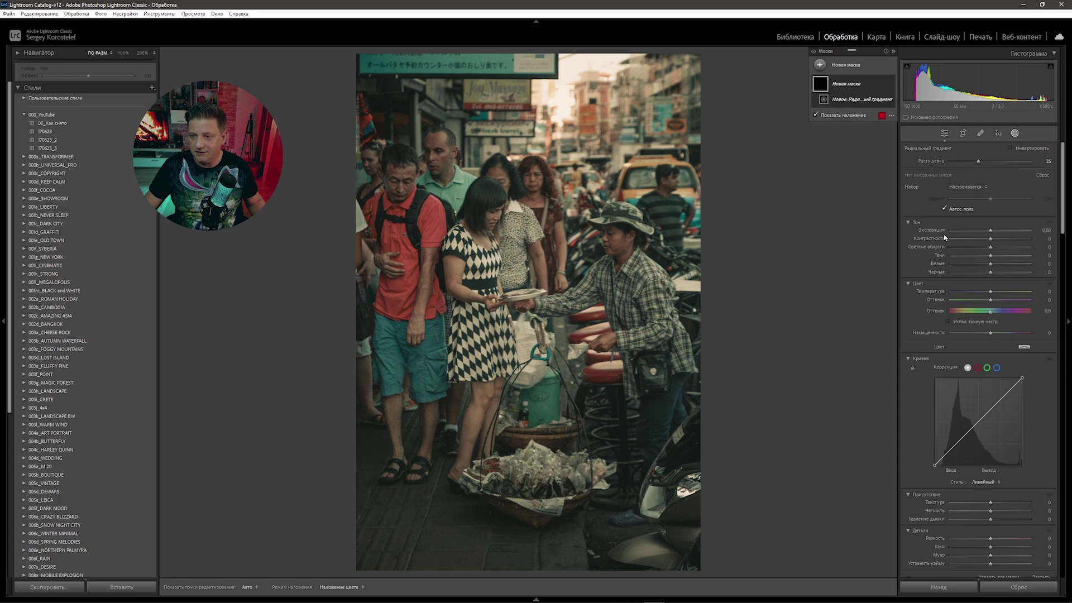
left_click_drag(565, 138, 688, 297)
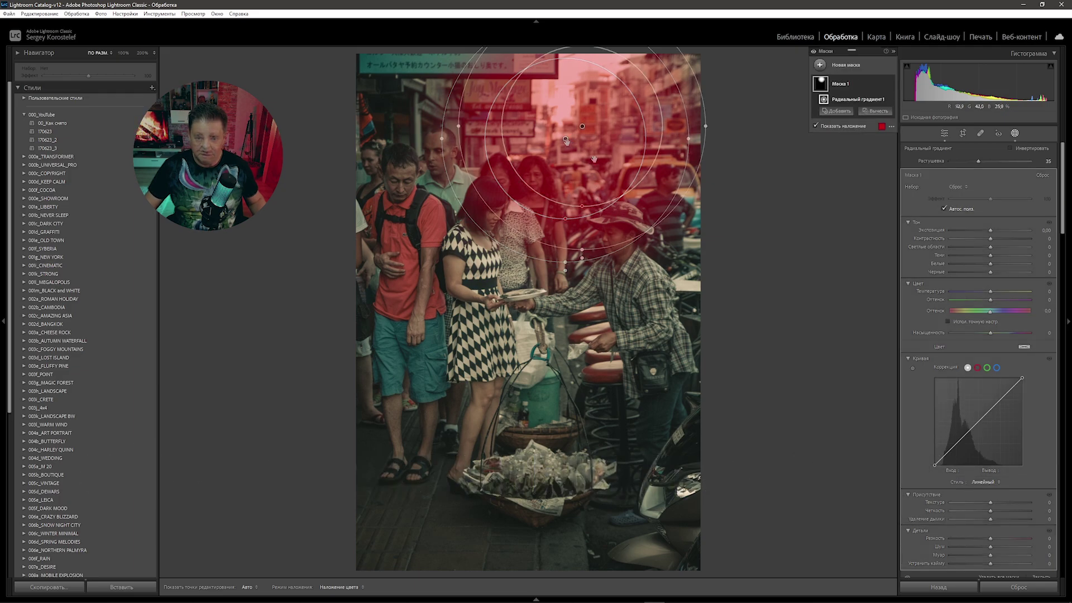
left_click_drag(577, 172, 596, 161)
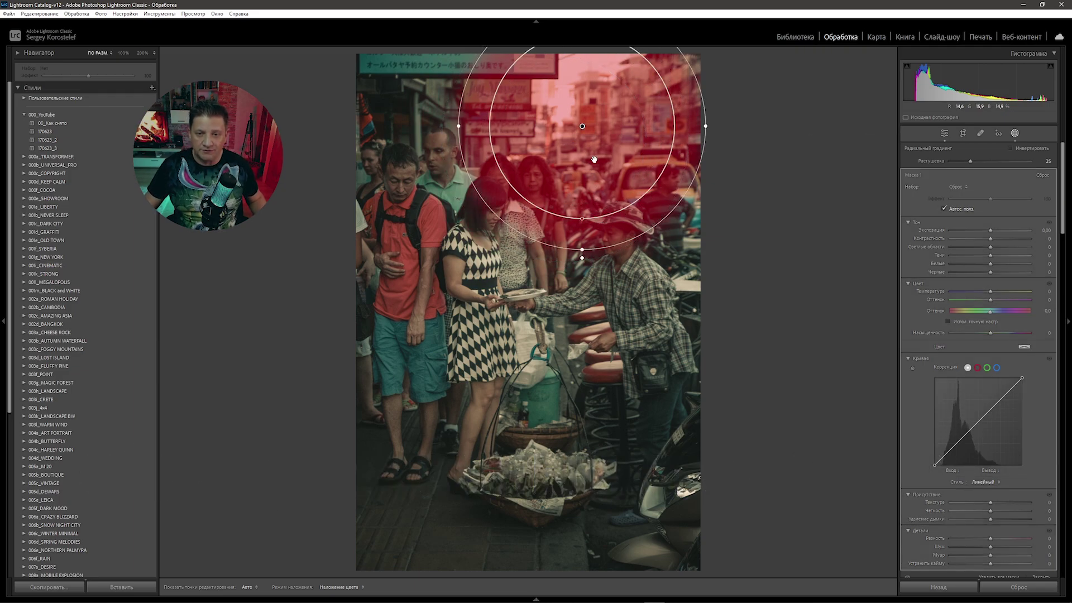
scroll(596, 160, "up", 1)
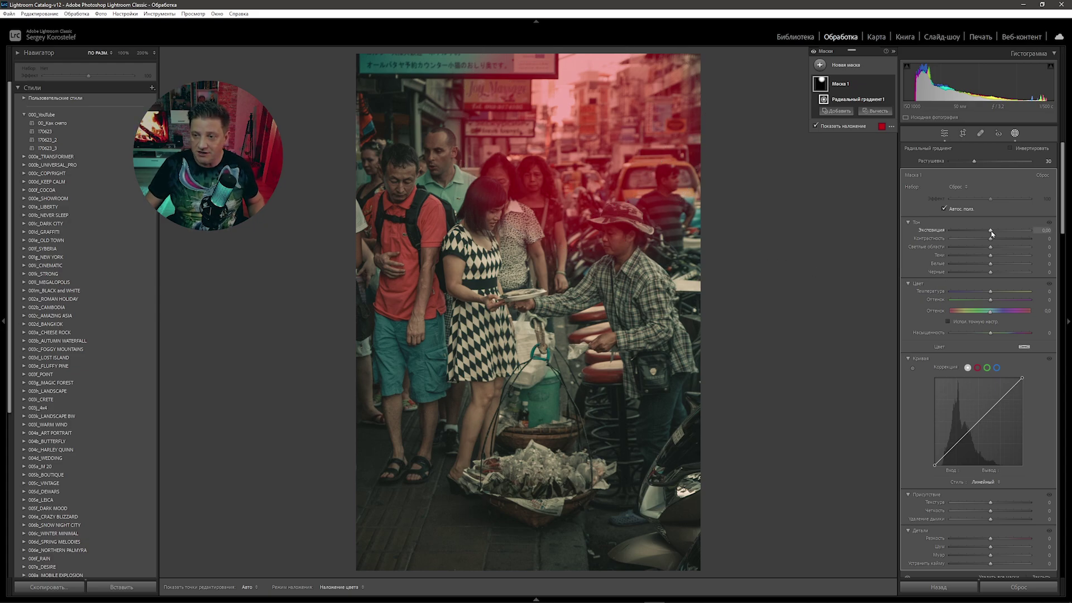
left_click_drag(992, 234, 996, 234)
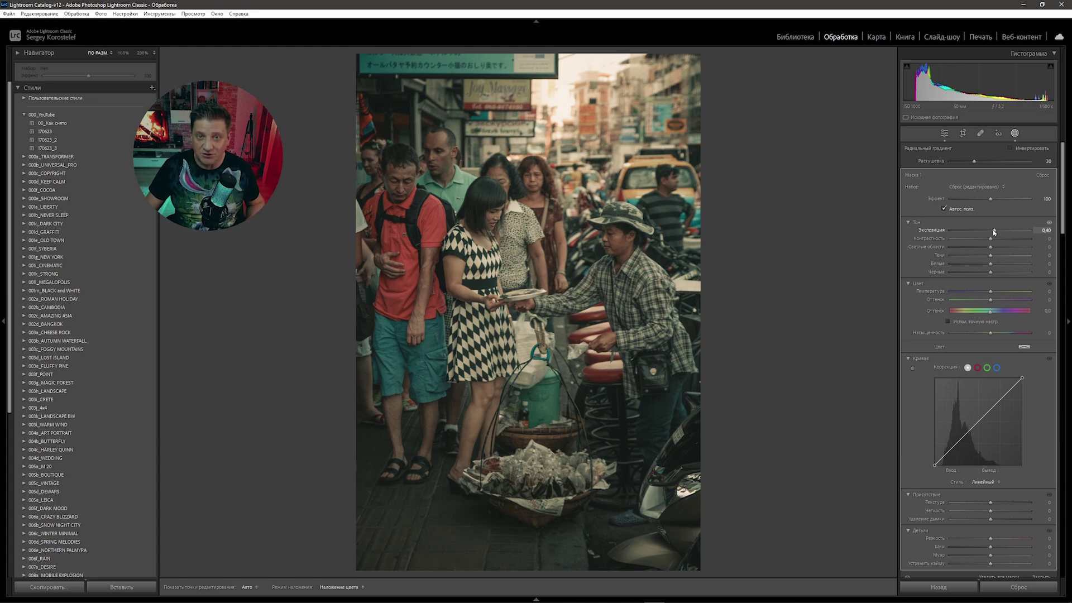
left_click_drag(990, 291, 995, 294)
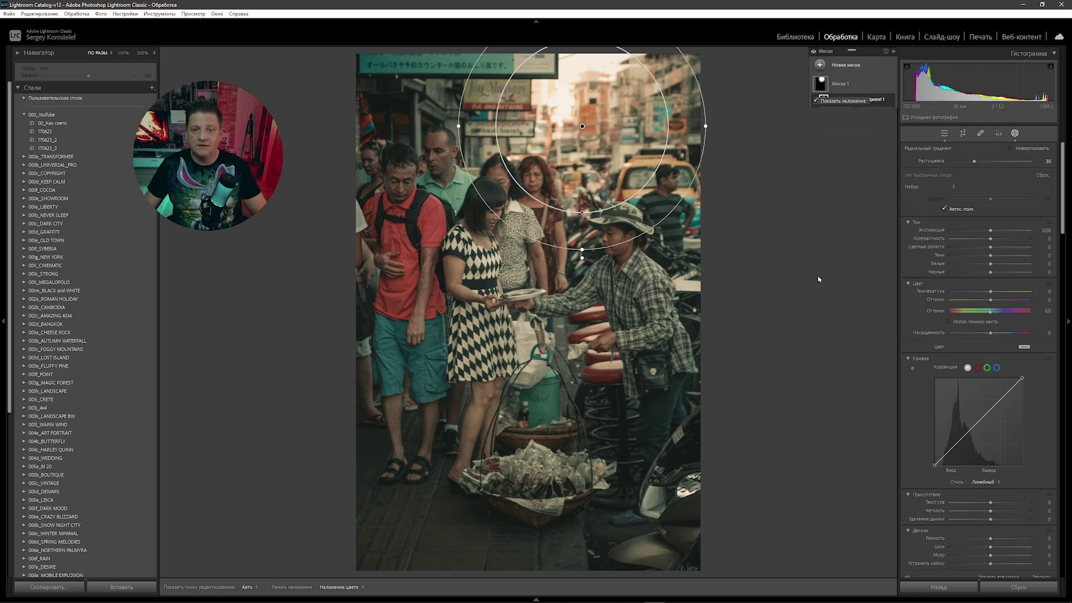
Step: Exit mask editing and return to the main Develop adjustment panels
key("shift+w")
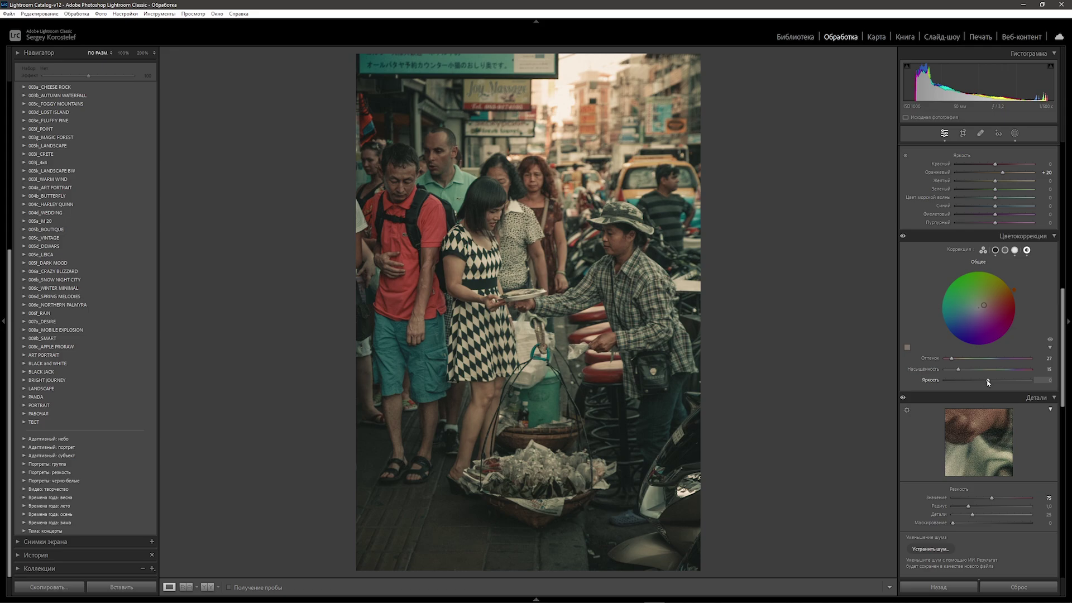
Step: Set the Global colour grade to luminance −100 and saturation 45
left_click_drag(988, 382, 880, 386)
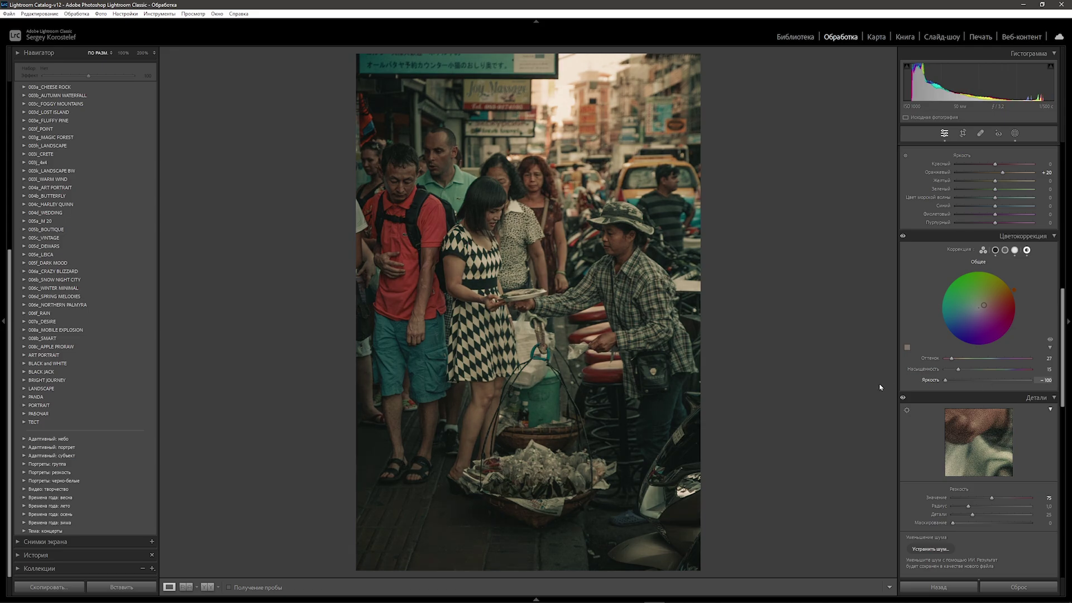
left_click_drag(958, 370, 983, 370)
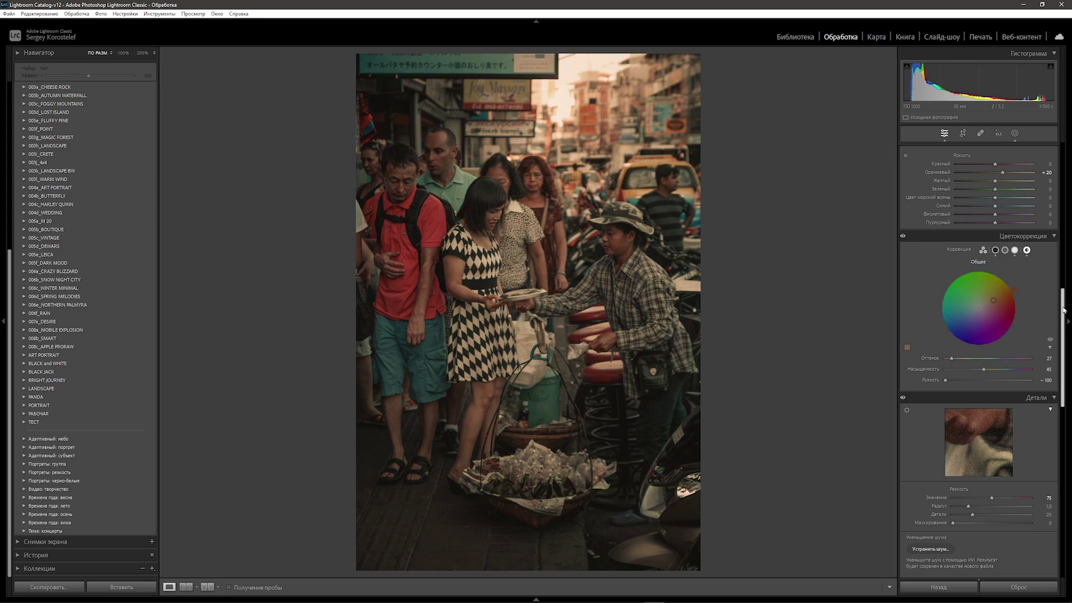
left_click_drag(1065, 311, 1040, 175)
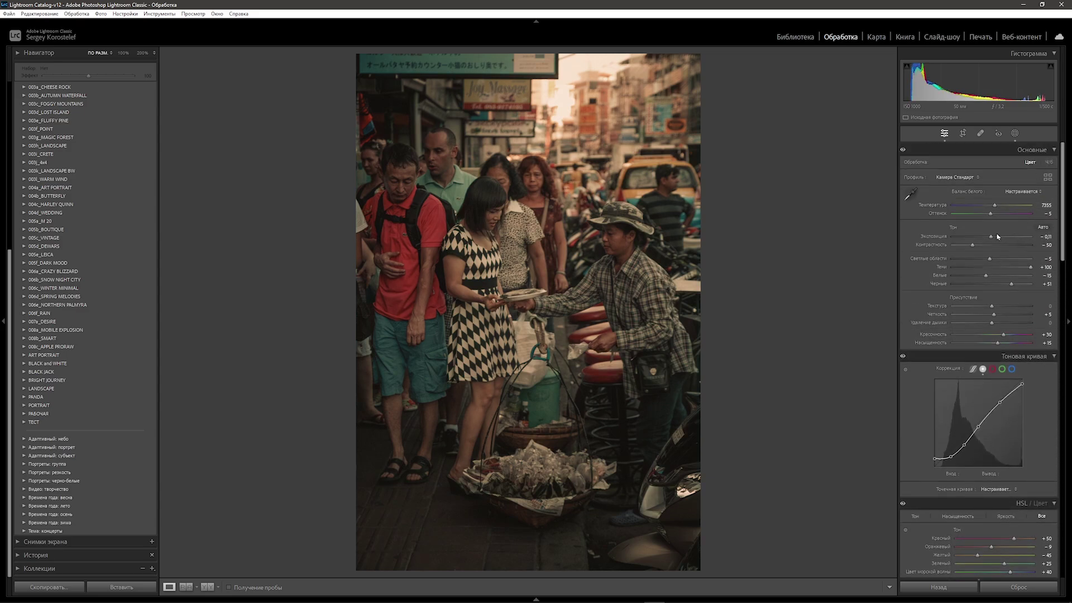
Step: Lower Exposure to −0.43 and warm the Temp to 7591
left_click_drag(991, 236, 989, 238)
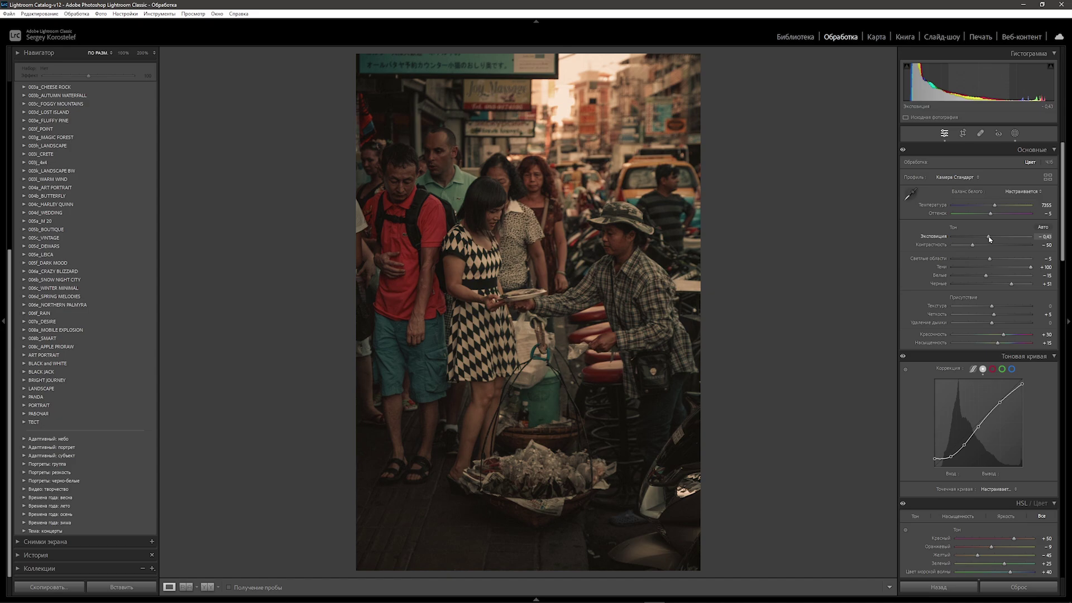
left_click_drag(995, 208, 998, 208)
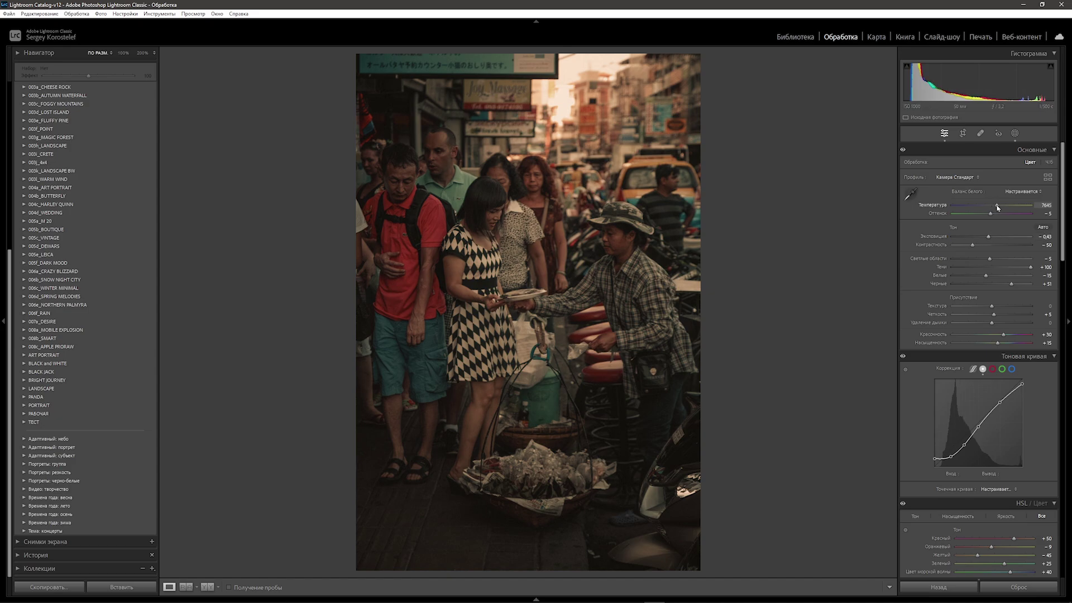